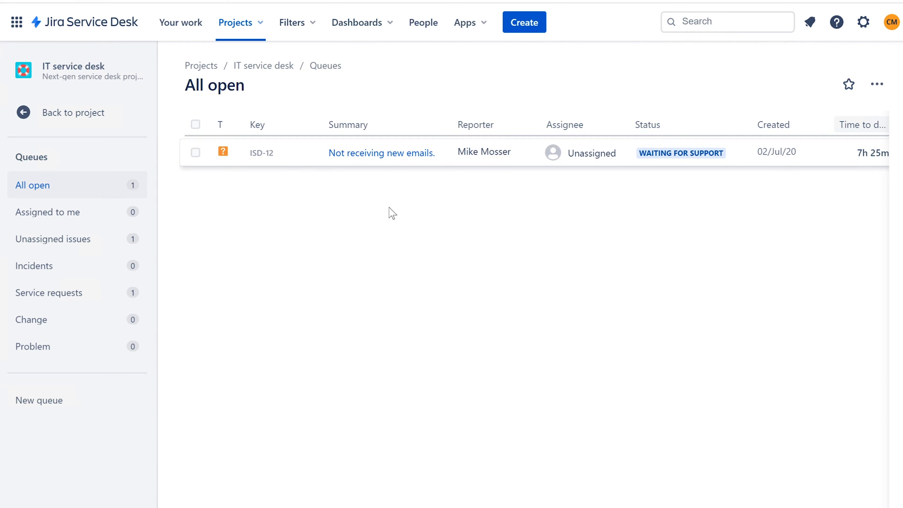
Open request ISD-12 'Not receiving new emails.' and read through its problem description
click(390, 153)
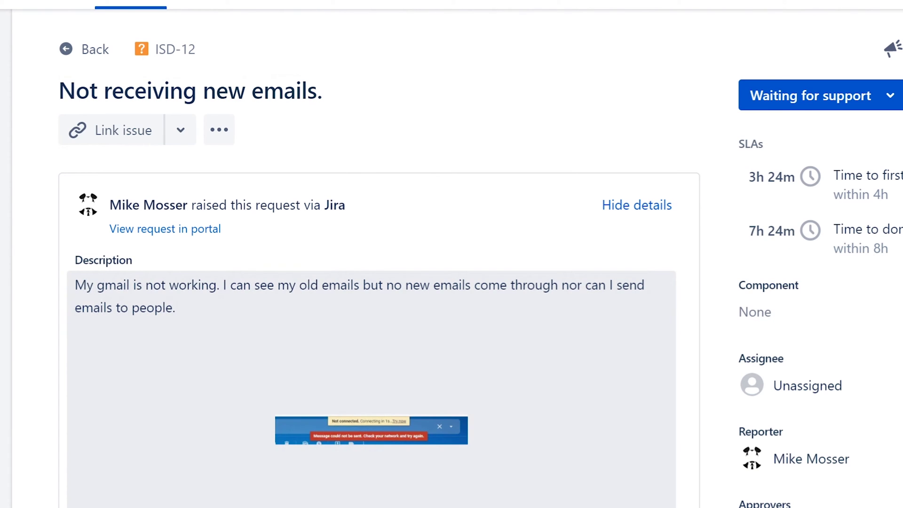
drag(109, 205, 183, 205)
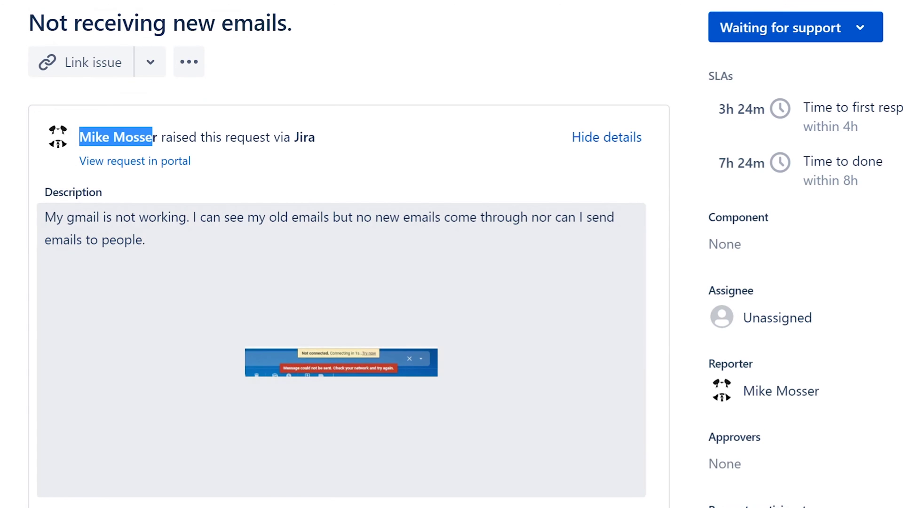
drag(46, 483, 296, 246)
click(139, 217)
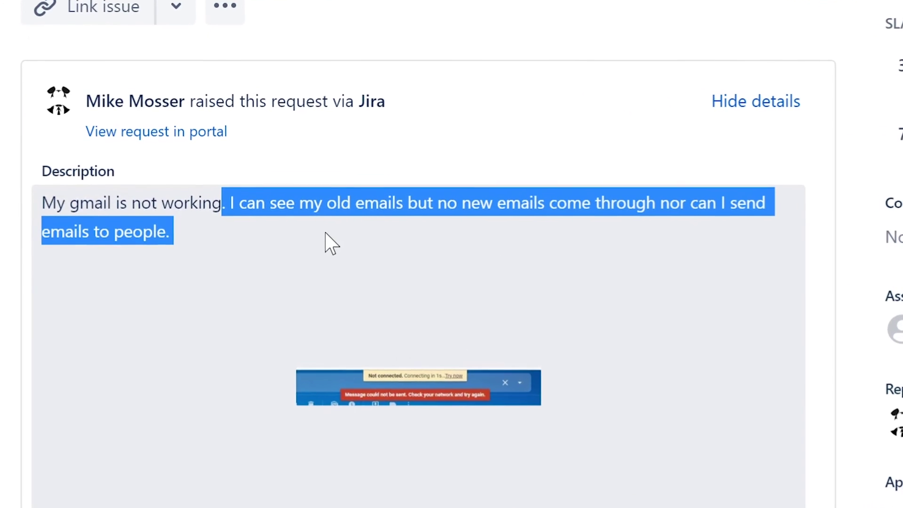
click(331, 243)
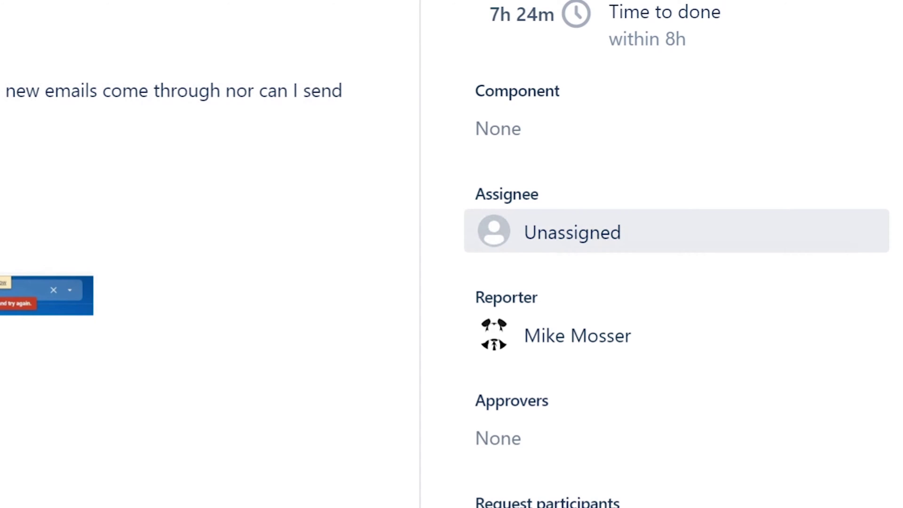
Assign ISD-12 to yourself, cancel a description edit, and highlight the description text
click(540, 230)
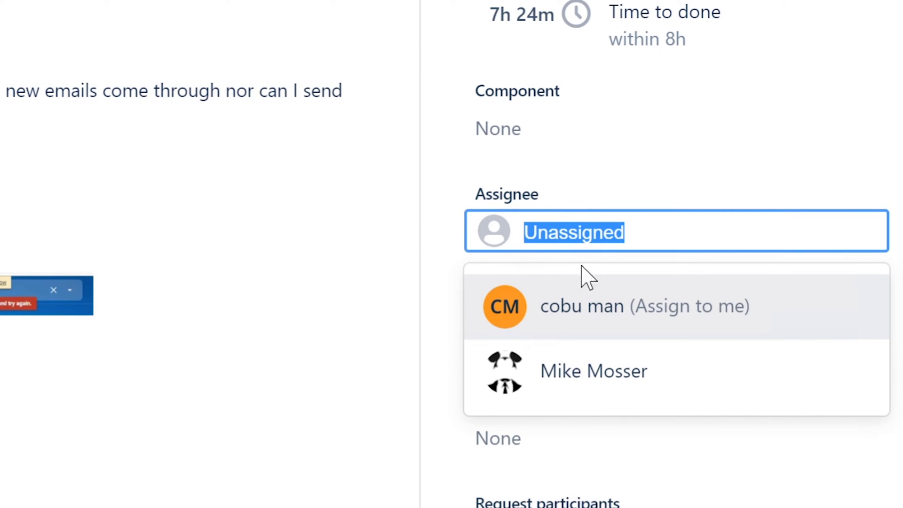
click(571, 308)
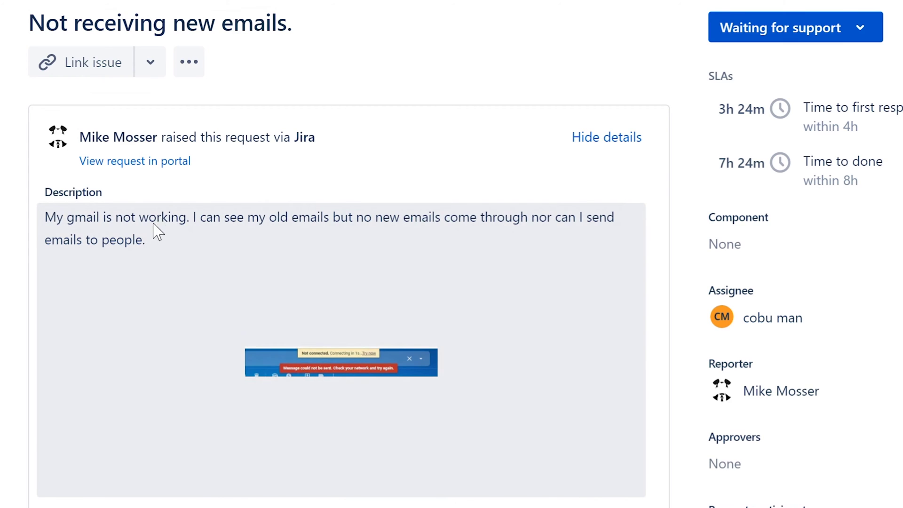
click(157, 230)
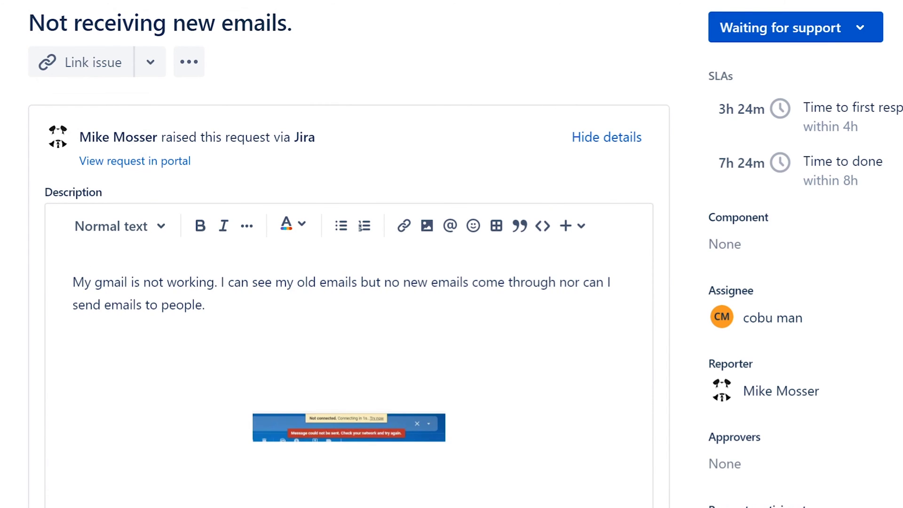
key(Escape)
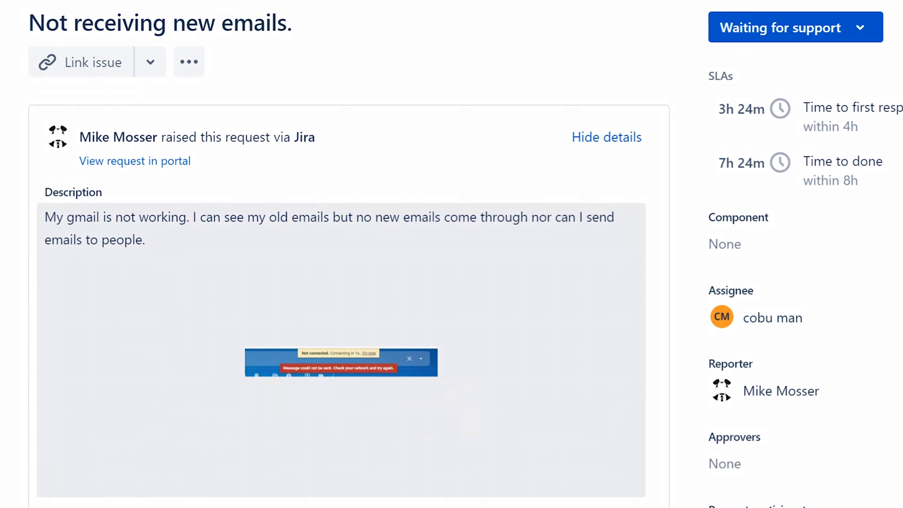
drag(190, 217, 288, 218)
drag(336, 235, 209, 252)
Enlarge the attached screenshot showing the 'Not connected' and 'Message could not be sent' errors
click(156, 278)
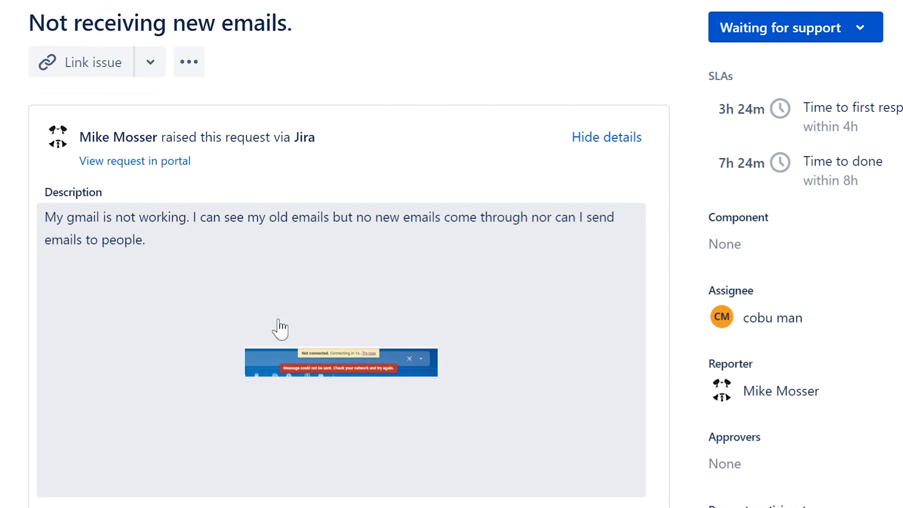
click(310, 369)
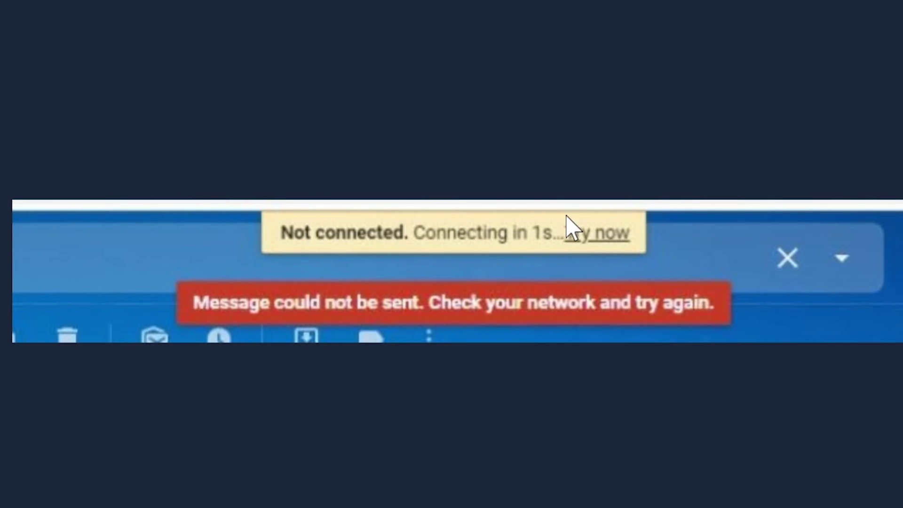
Close the screenshot, open the Terms of Service email in Gmail, and return to the inbox
key(Escape)
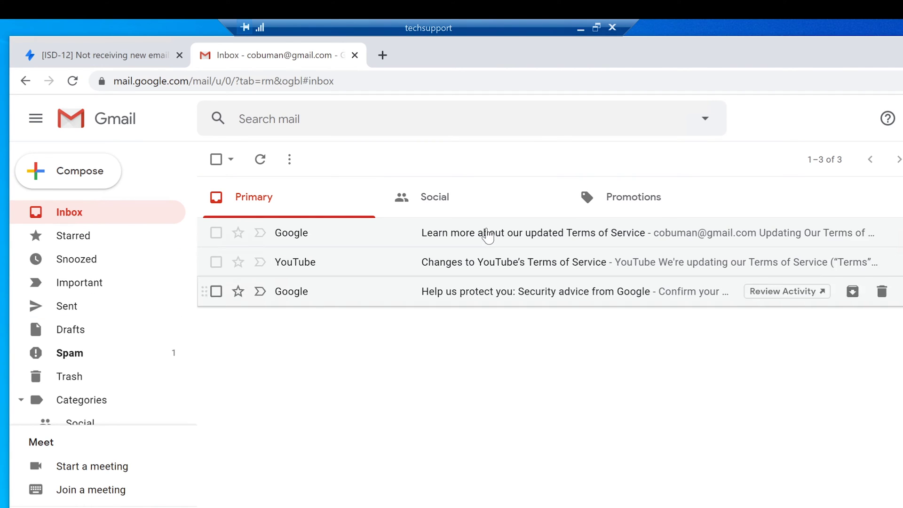
click(475, 235)
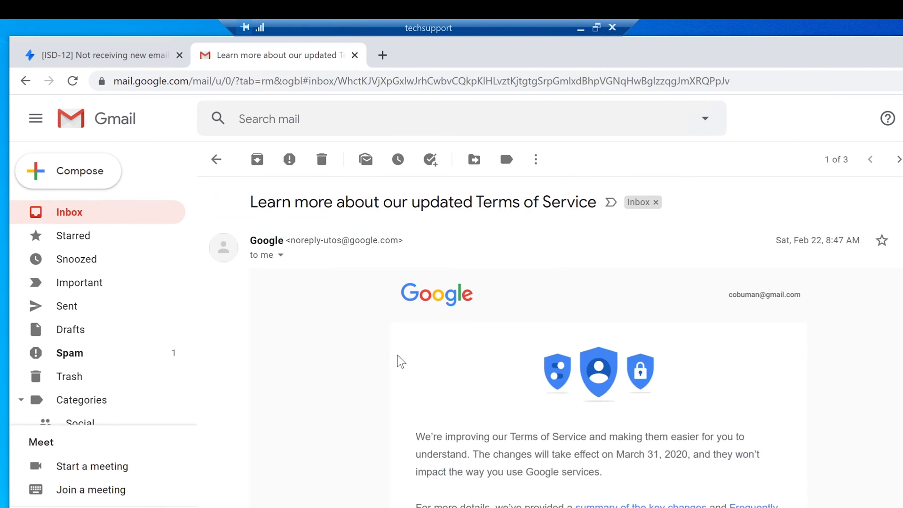
click(117, 221)
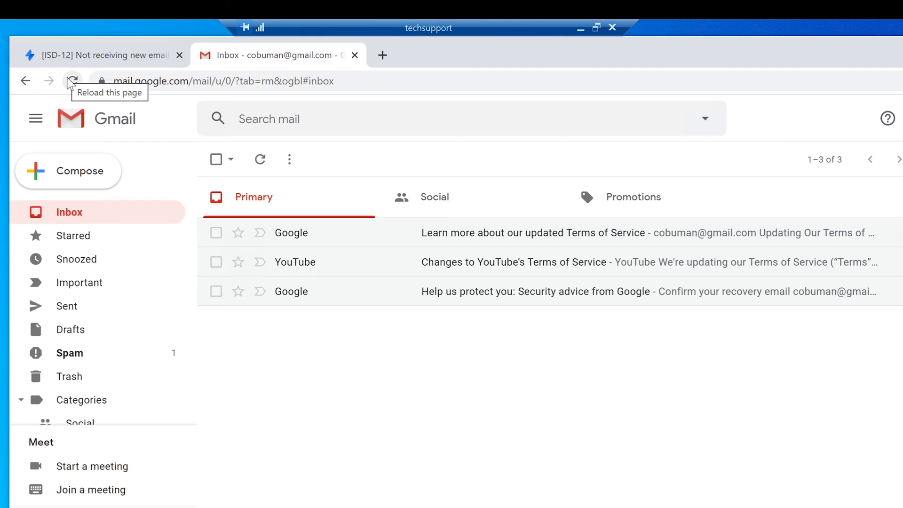
Go back through the tab's history, load google.com, and open Gmail from its homepage
click(20, 81)
click(20, 81)
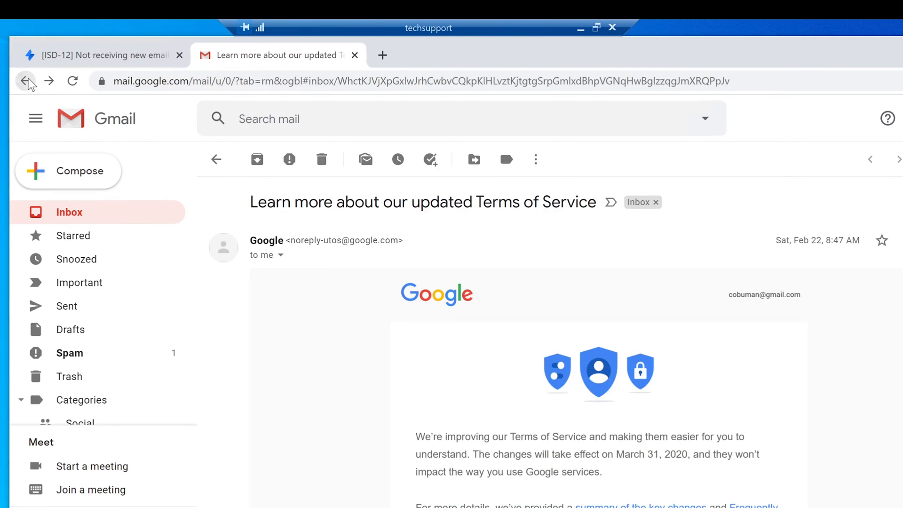
click(20, 81)
click(20, 81)
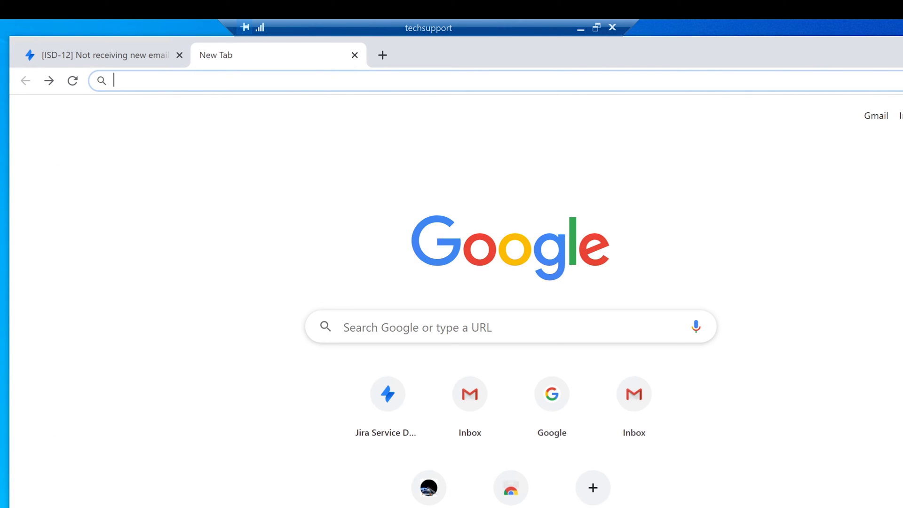
text(google.com)
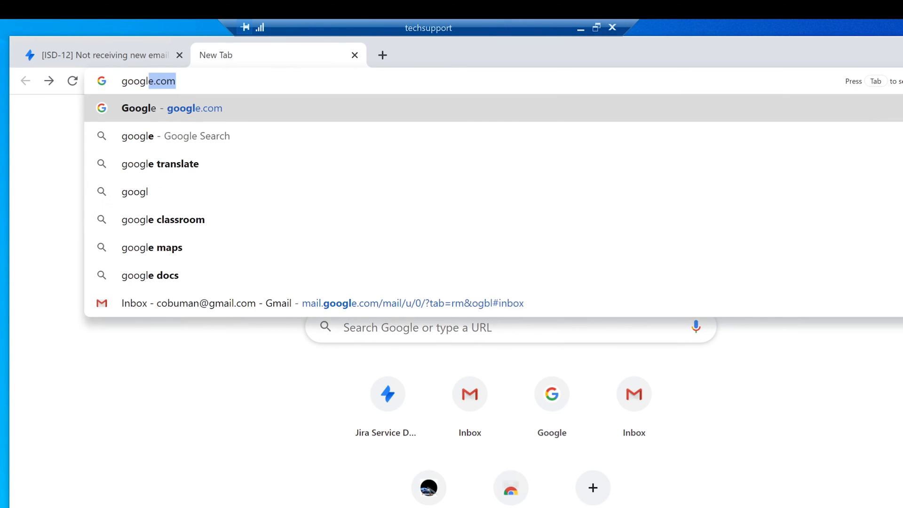
key(Return)
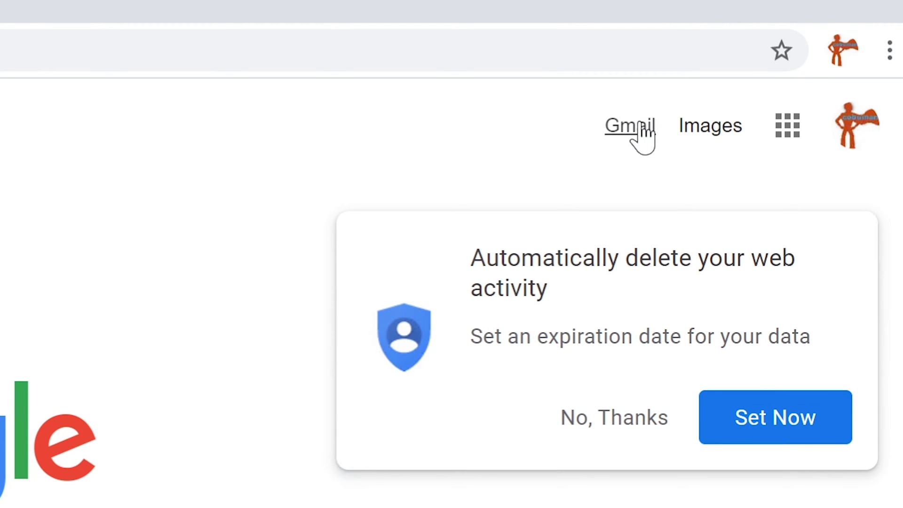
click(640, 126)
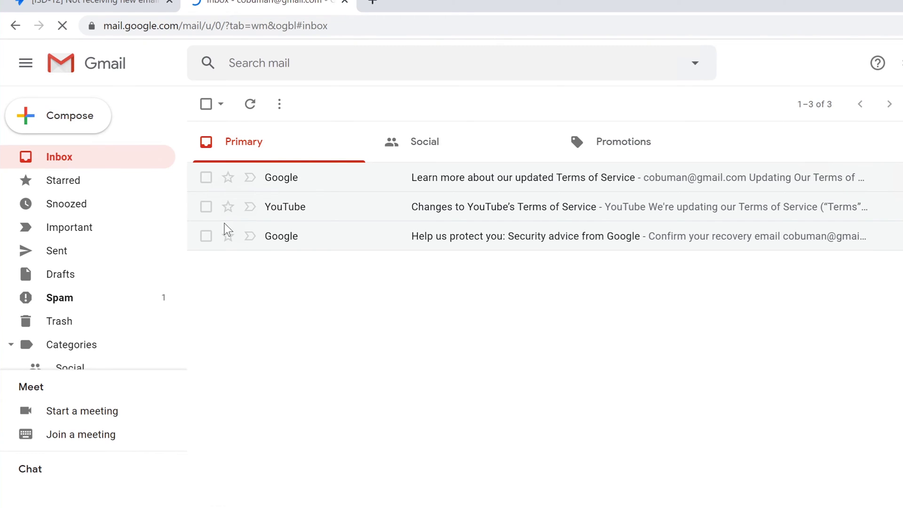
Go back and confirm leaving the Gmail page so it reloads in basic HTML view
click(16, 27)
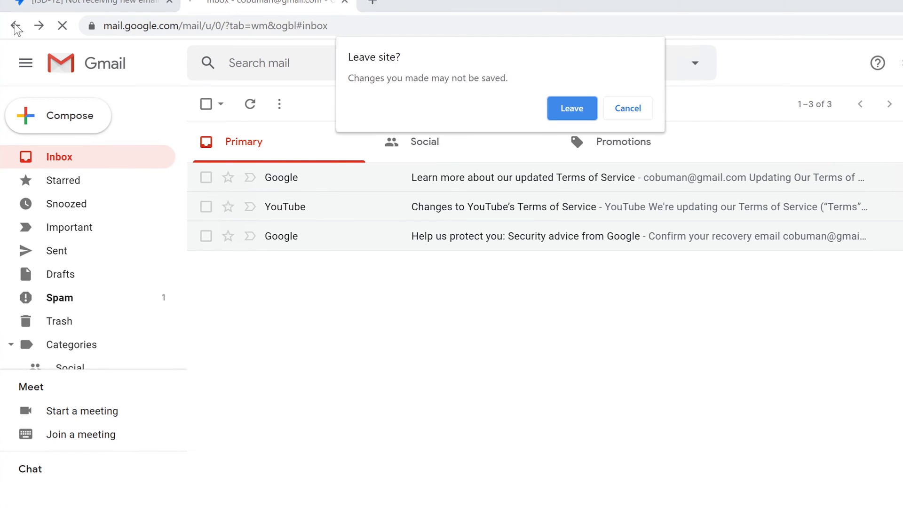
click(552, 107)
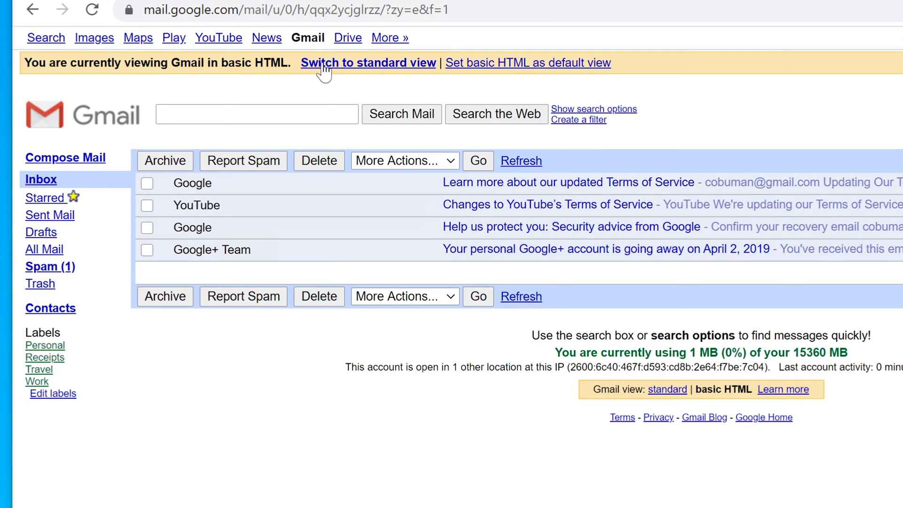
Switch Gmail from basic HTML back to the standard view
click(352, 66)
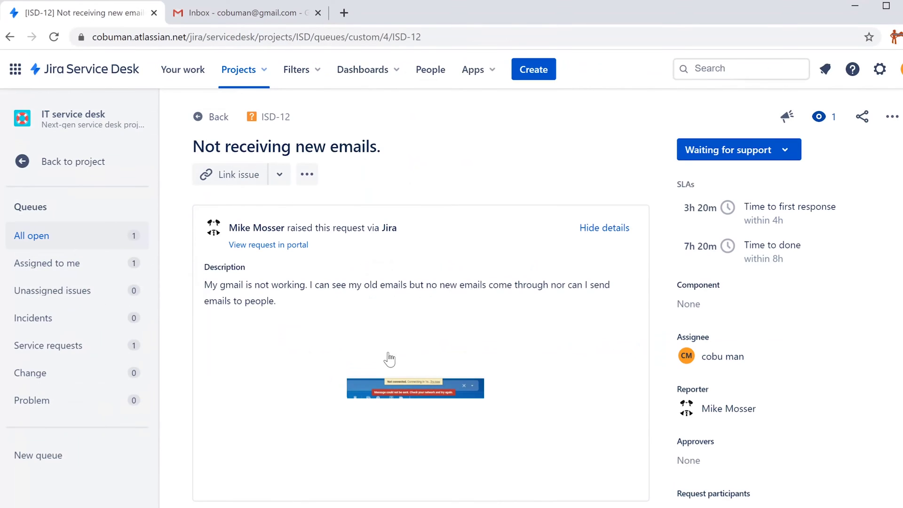
Enlarge the Error gmail.JPG thumbnail in the ISD-12 description
click(422, 385)
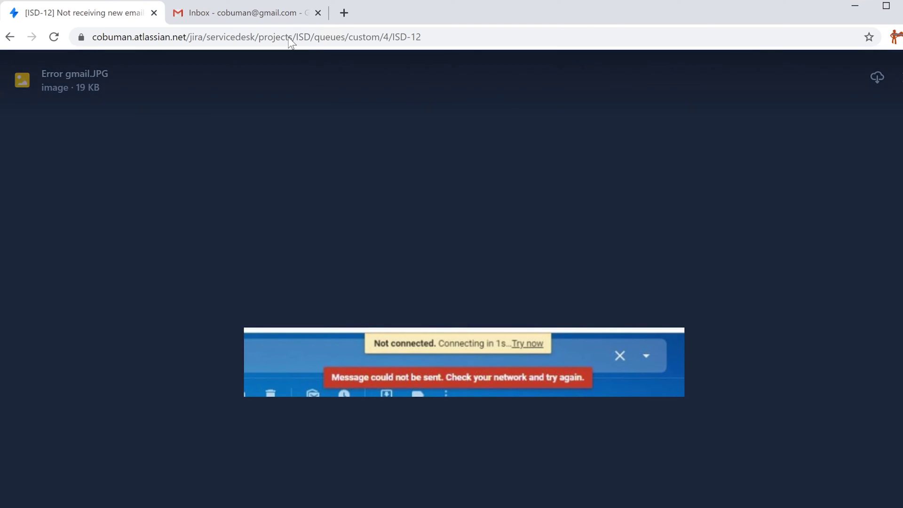
Glance at the Gmail tab, return to the ISD-12 tab, and close the enlarged attachment
click(284, 16)
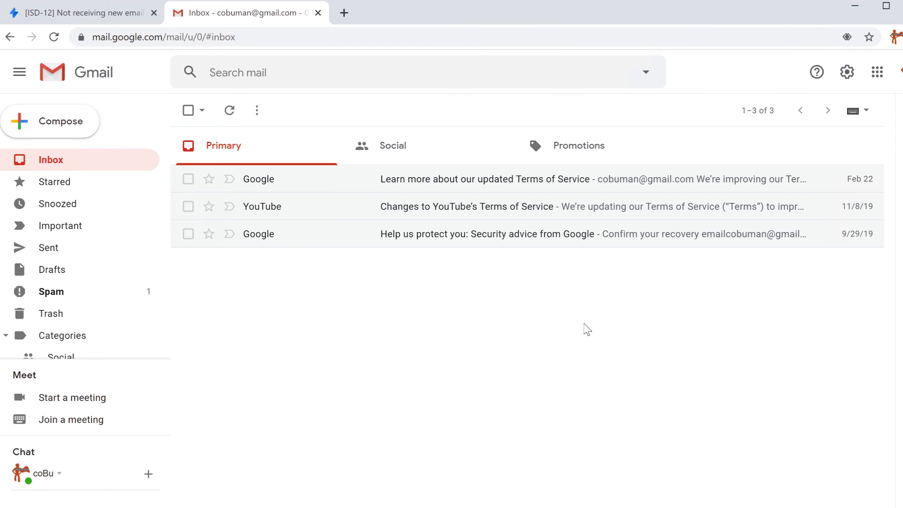
click(97, 15)
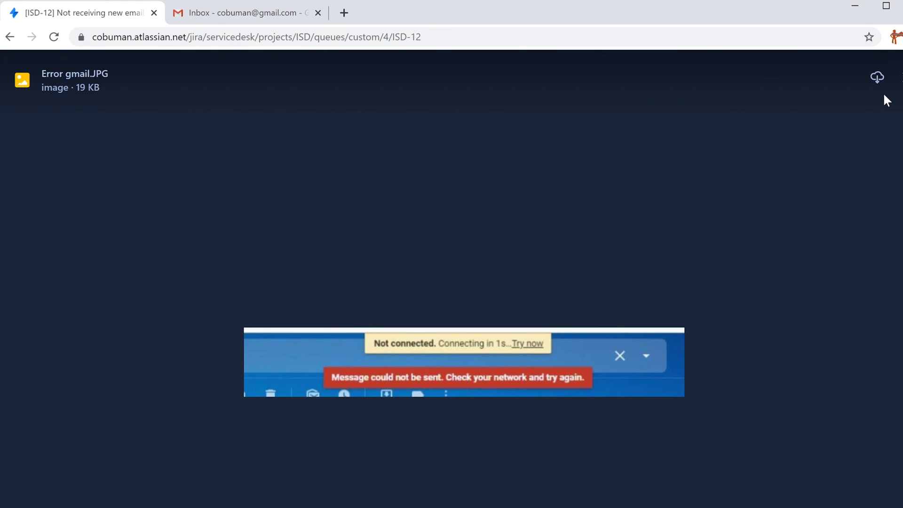
click(899, 77)
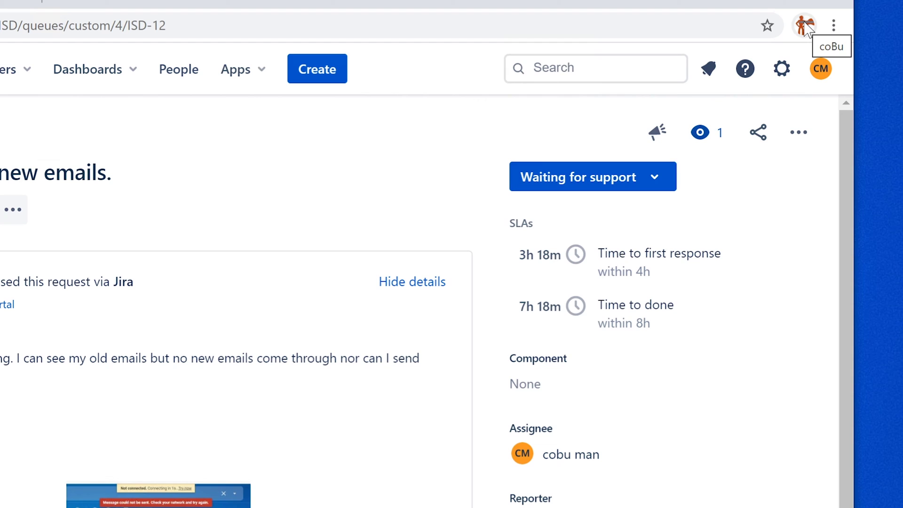
Show Chrome's signed-in profile menu with its other-people options, then dismiss it
click(804, 26)
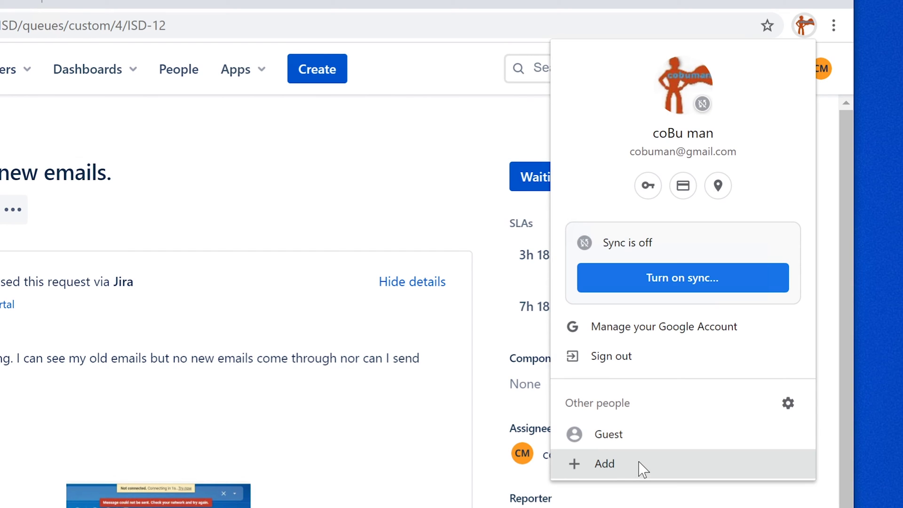
click(244, 374)
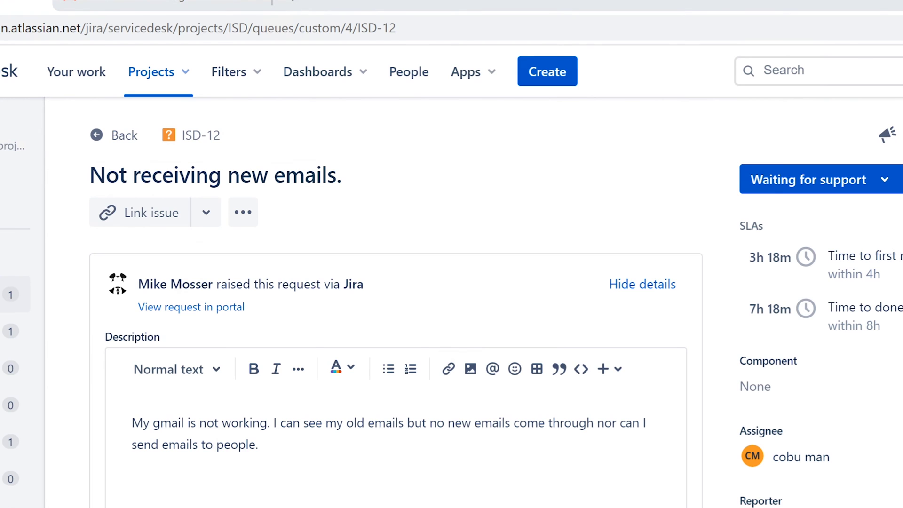
Open a new File Explorer window and minimize Chrome so the explorer is visible
key(super+e)
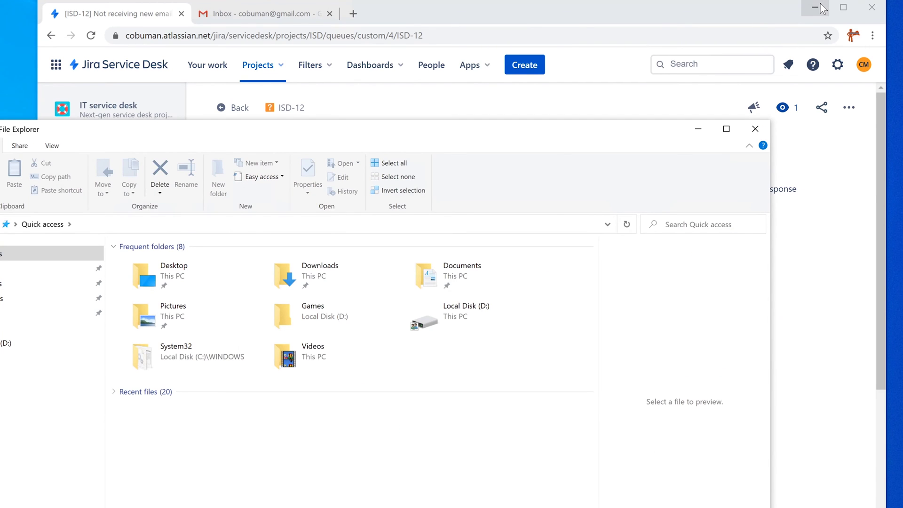
click(822, 8)
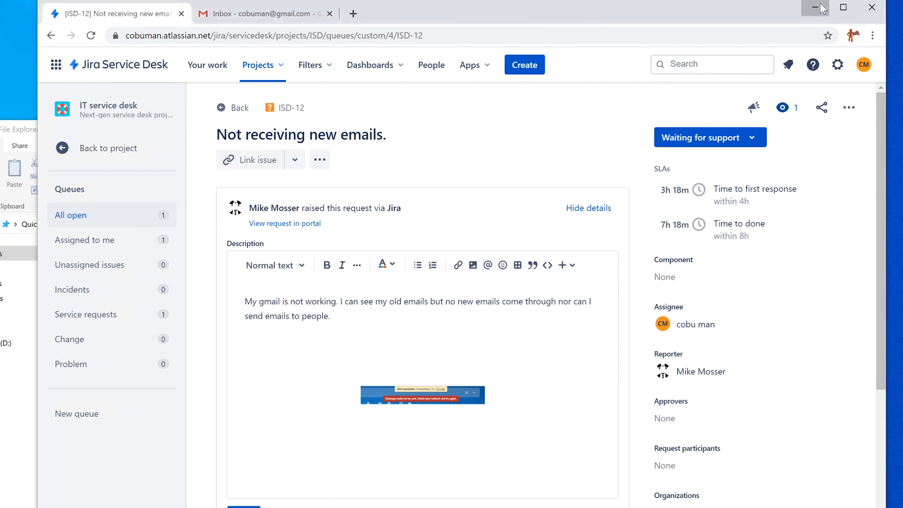
click(821, 8)
drag(445, 137, 566, 86)
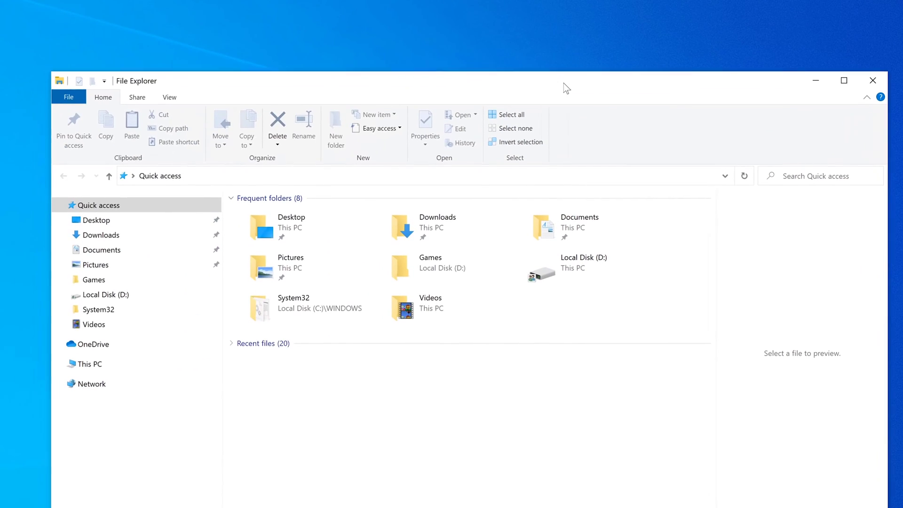
Browse from This PC into Local Disk (C:) and open the Users folder
click(91, 363)
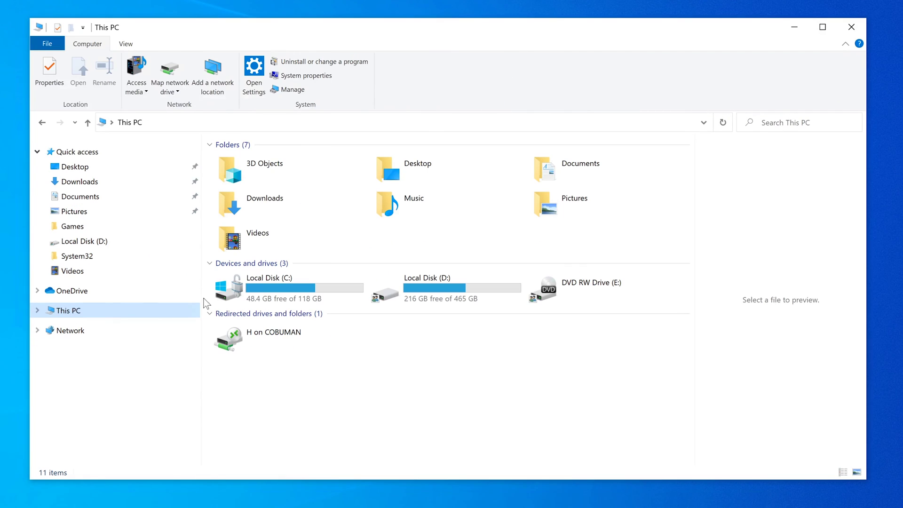
double_click(281, 280)
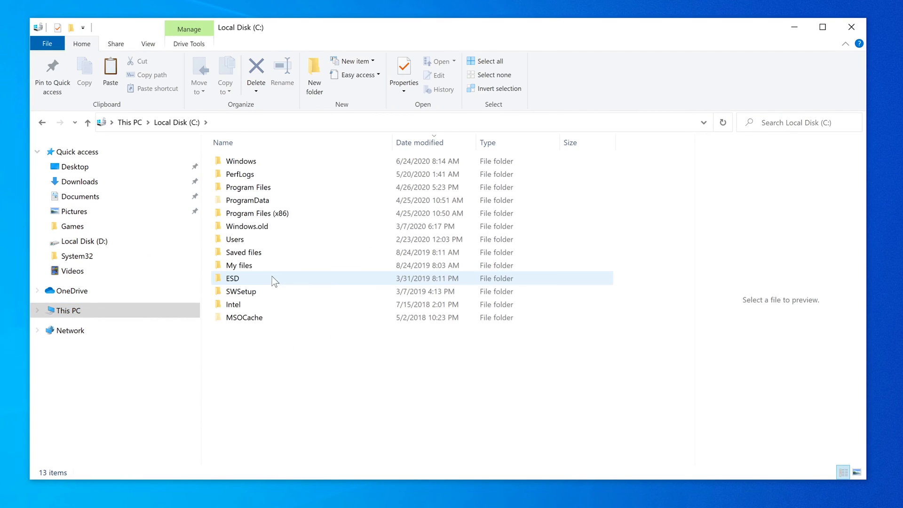
double_click(242, 239)
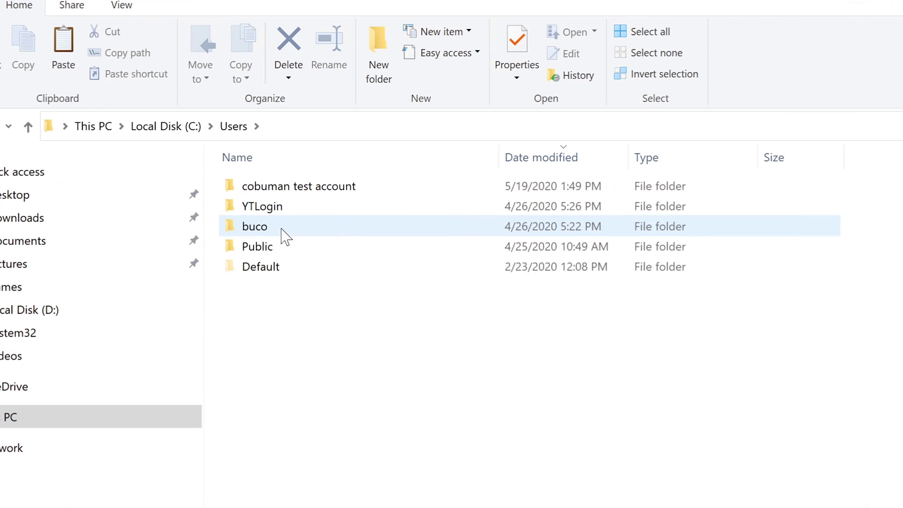
mouse_move(285, 236)
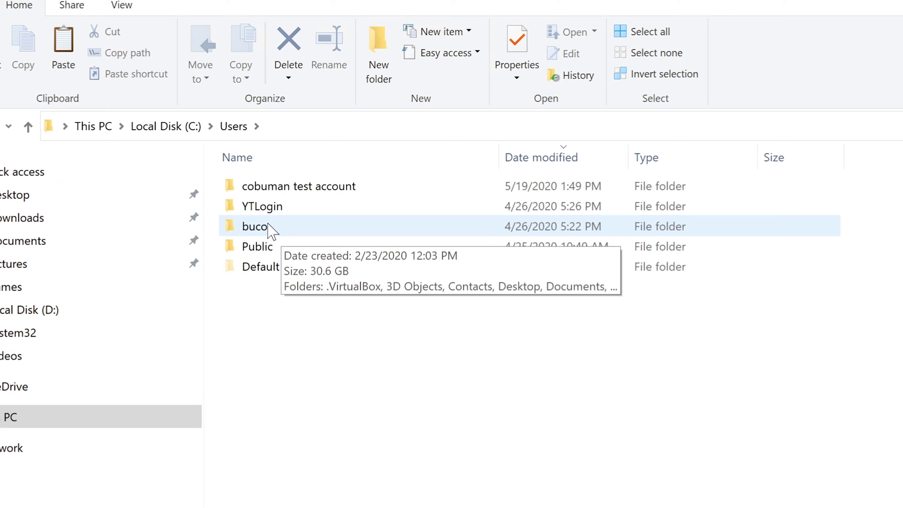
Open the buco user folder and select its AppData folder
double_click(268, 226)
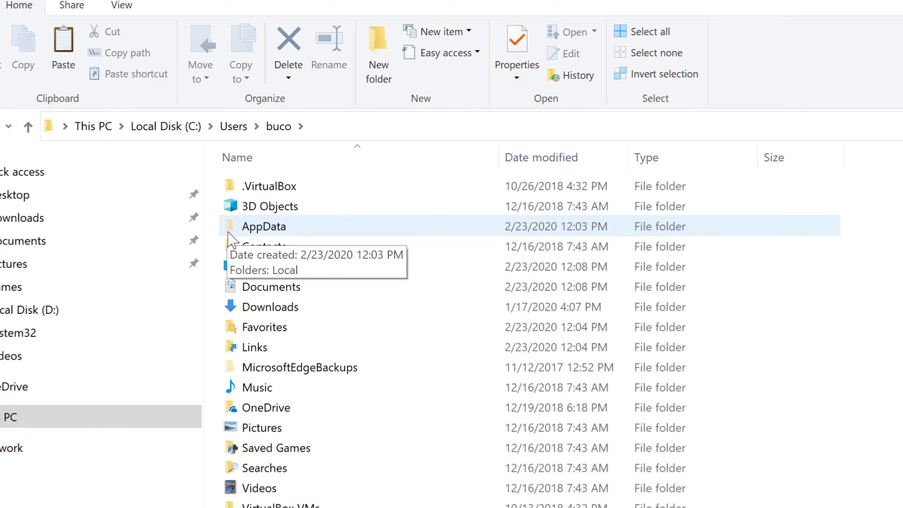
right_click(266, 227)
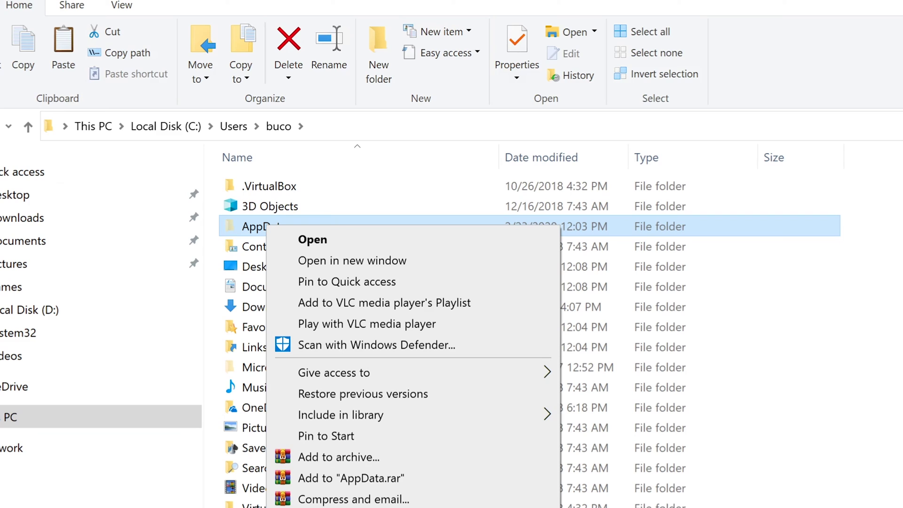
click(246, 252)
click(242, 231)
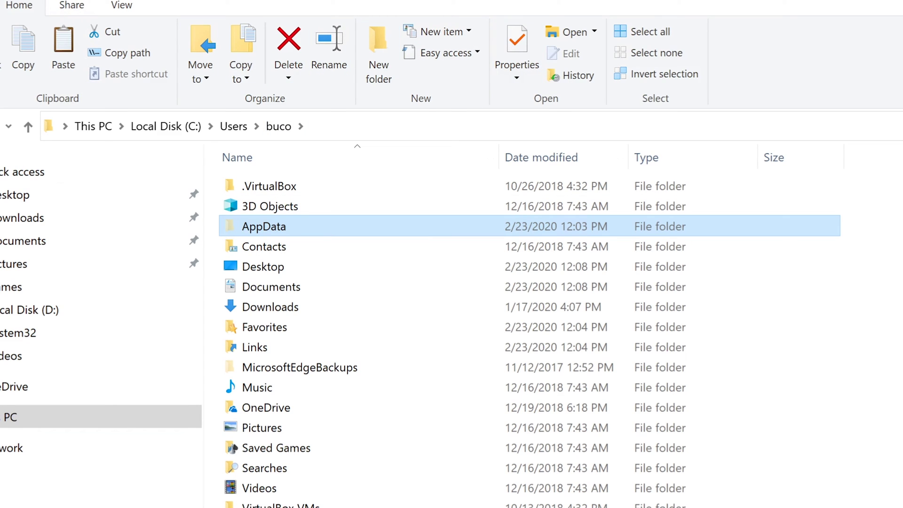
Toggle Hidden items off and back on in the View settings so hidden folders show
click(127, 7)
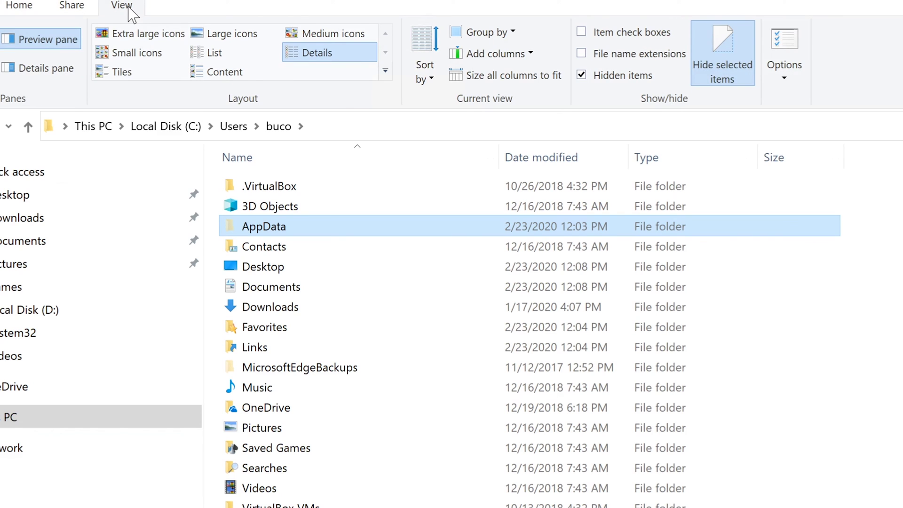
click(582, 76)
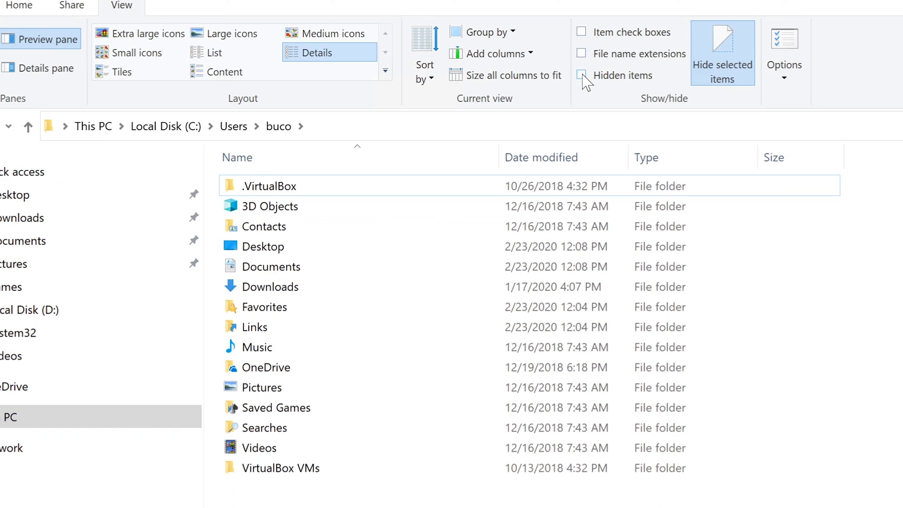
click(582, 76)
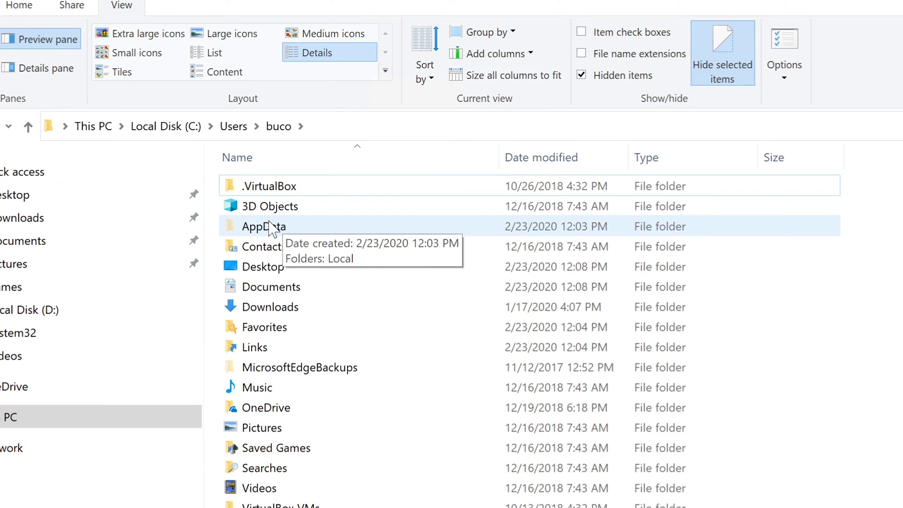
Append \appdata to the C:\Users\buco path, then reopen AppData from the buco folder
click(347, 125)
key(End)
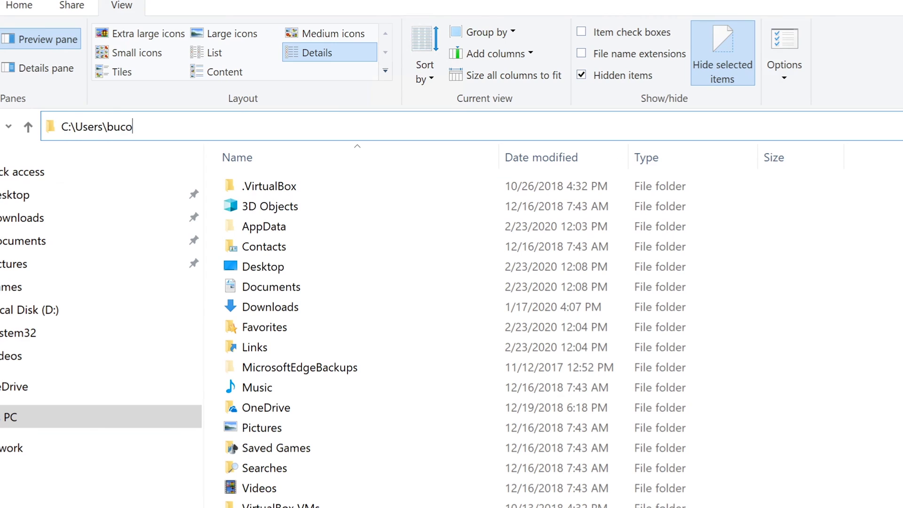
text(\app)
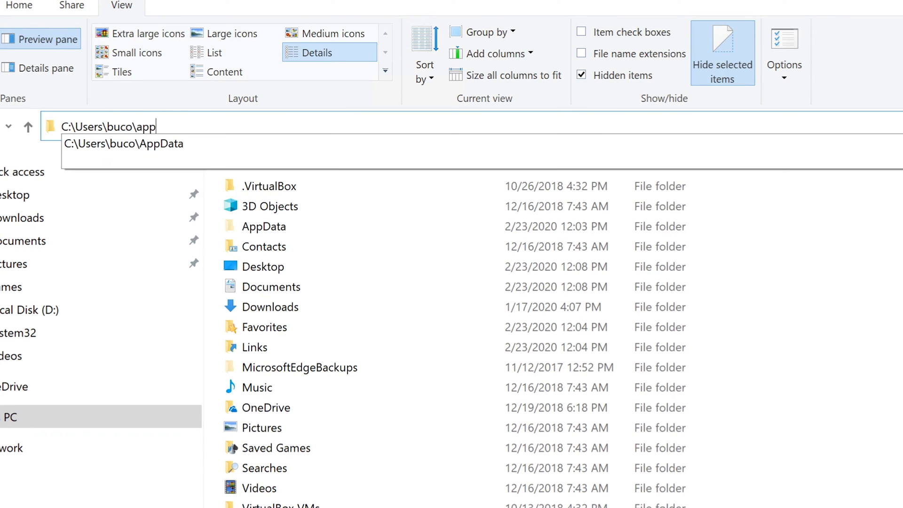
text(data)
key(Return)
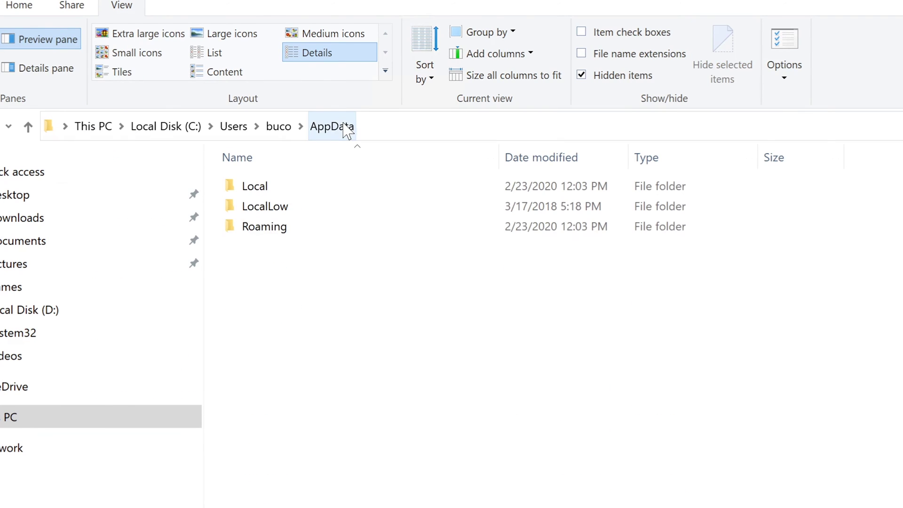
click(281, 131)
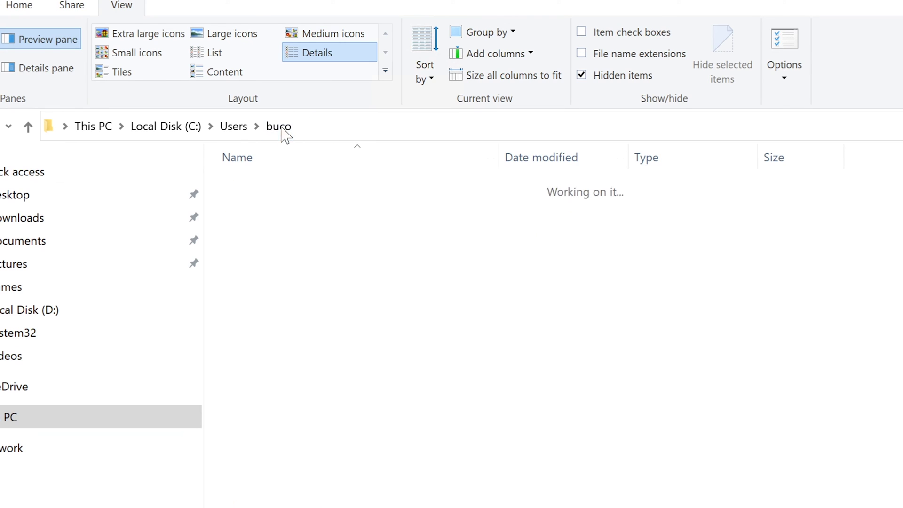
double_click(282, 228)
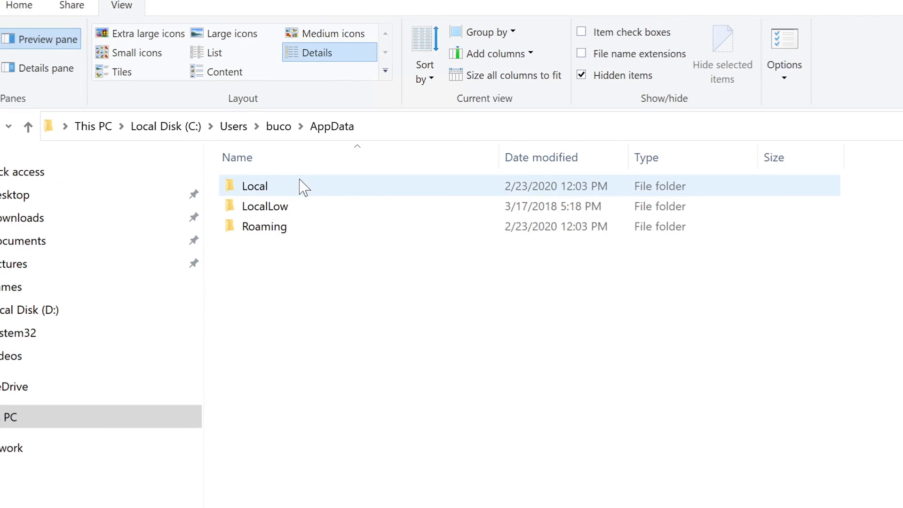
Go from AppData into Local, then Google, then the Chrome folder
double_click(255, 186)
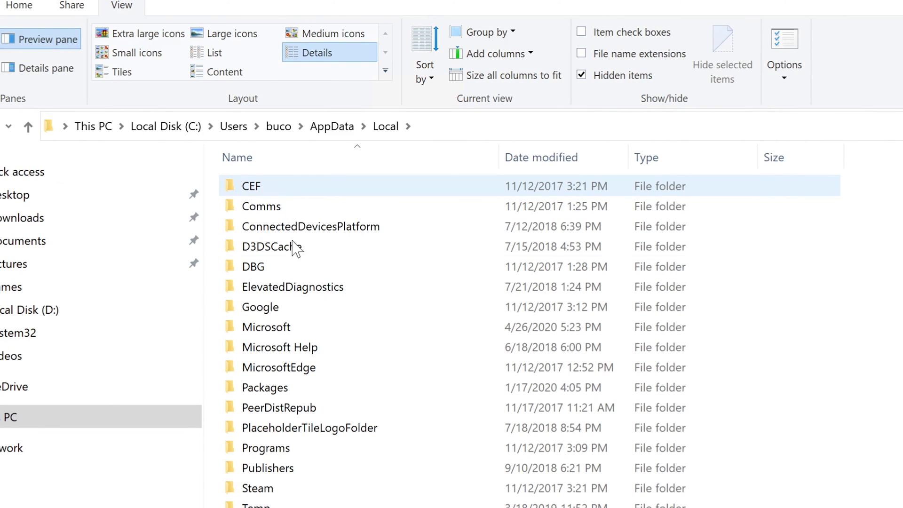
mouse_move(281, 308)
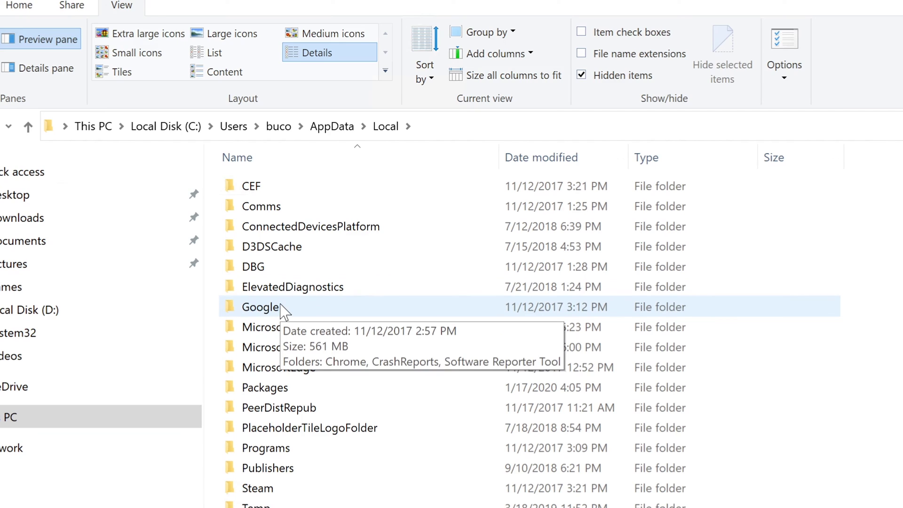
click(282, 309)
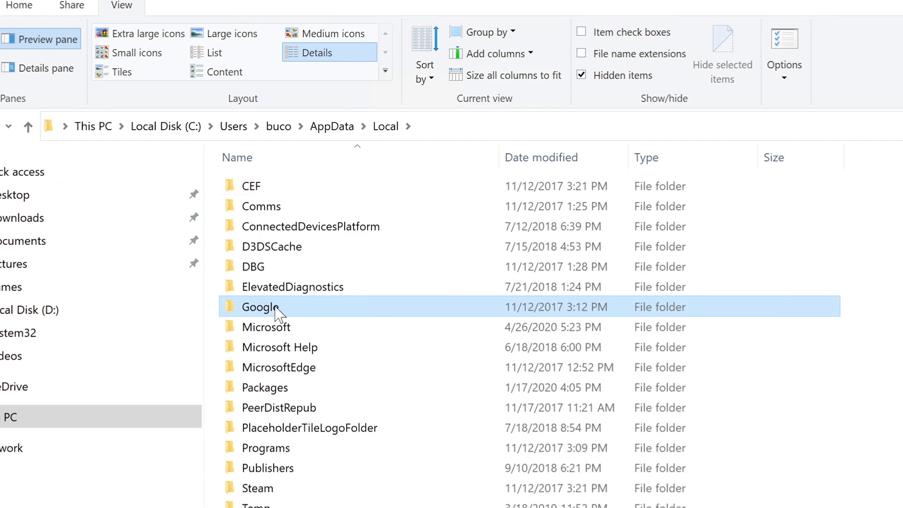
double_click(282, 309)
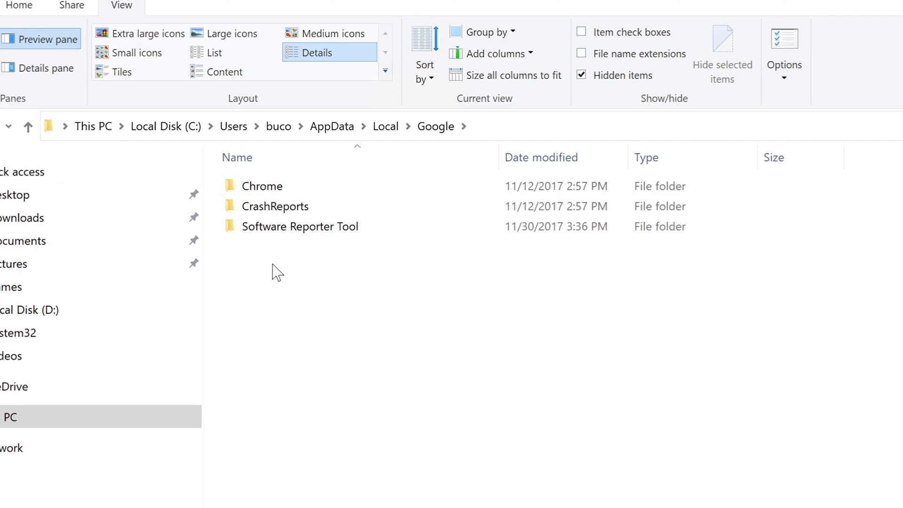
click(285, 188)
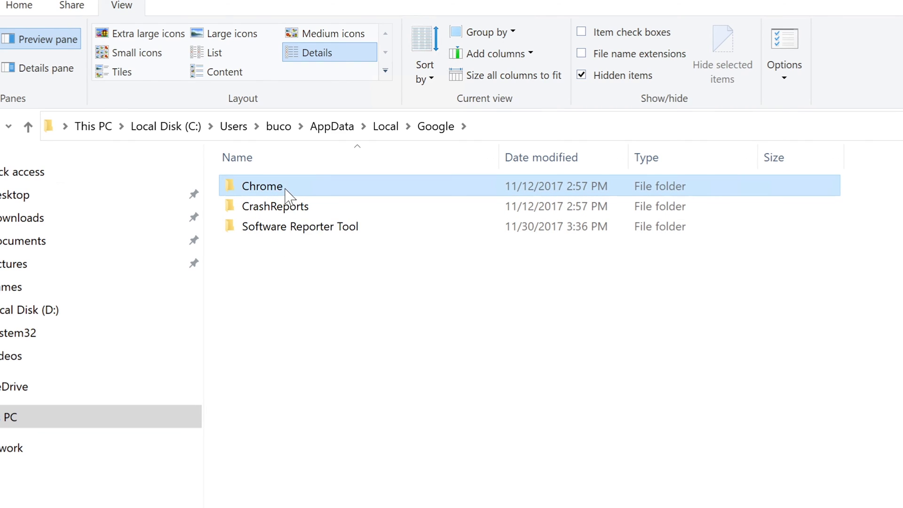
double_click(285, 188)
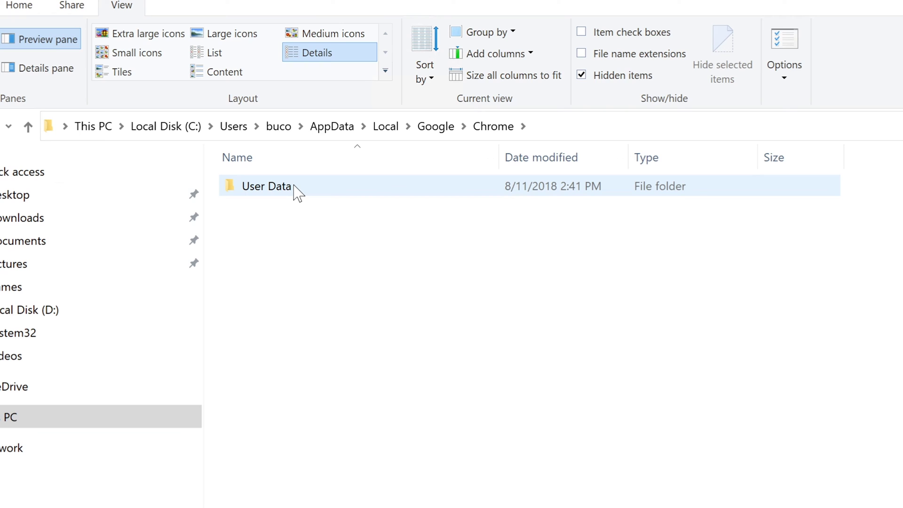
Open Chrome's User Data folder and scroll through its profile folders and files
mouse_move(297, 192)
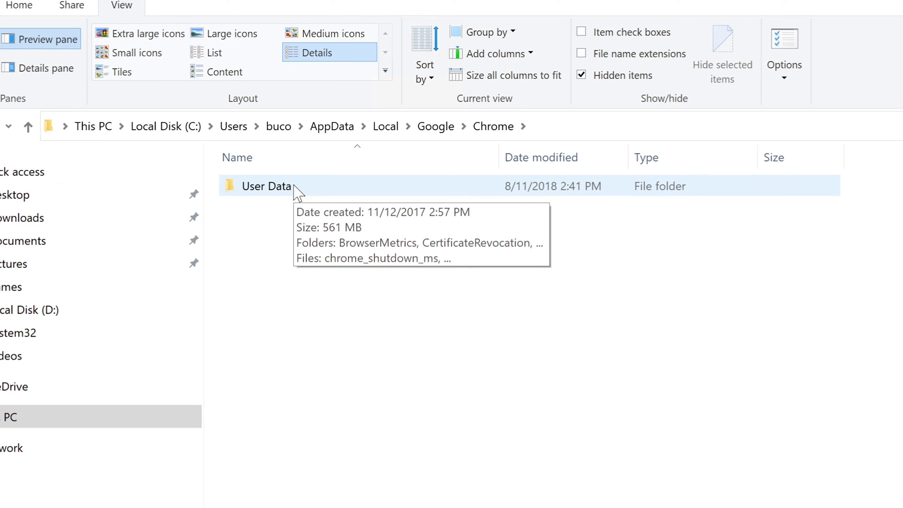
double_click(297, 188)
mouse_move(365, 358)
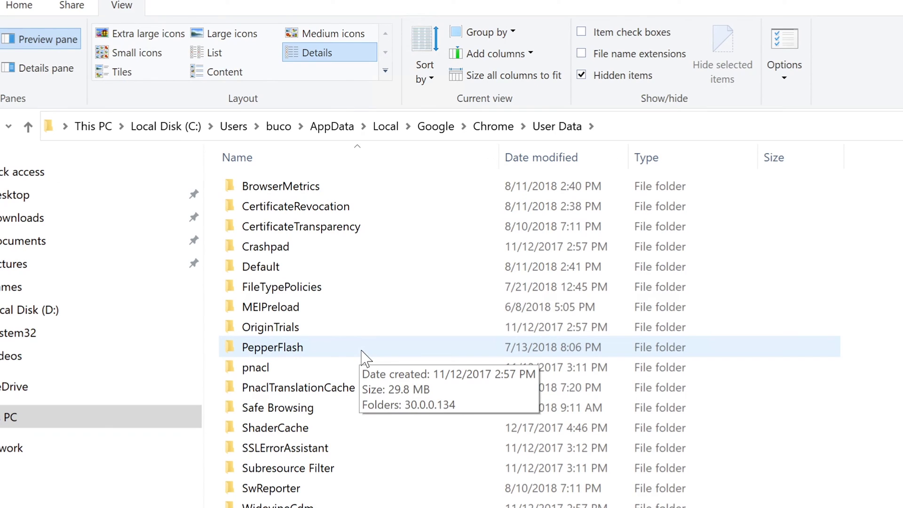
scroll(303, 424, down, 2)
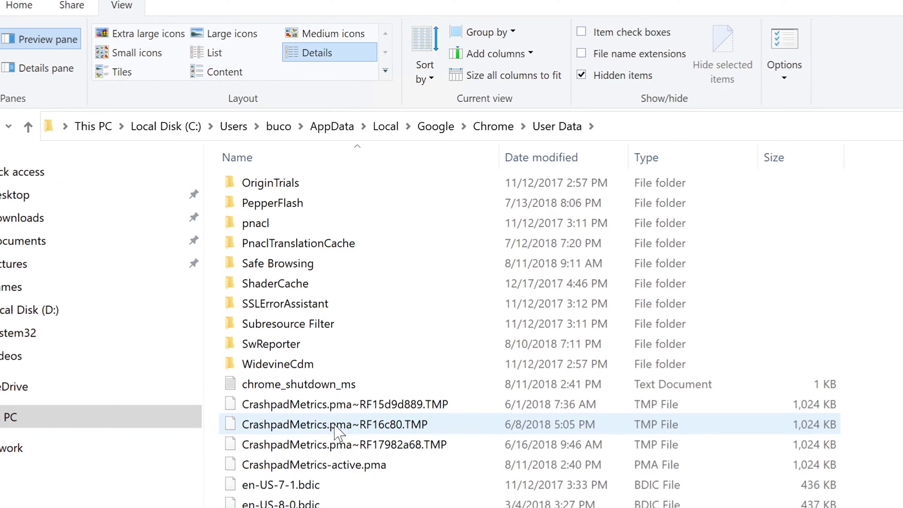
scroll(469, 477, up, 2)
mouse_move(471, 478)
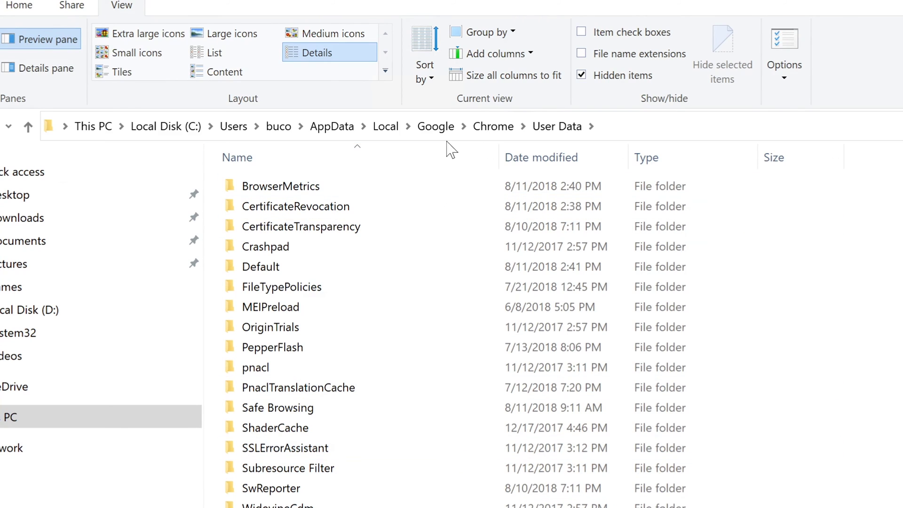
Return to the Google folder and rename Chrome to Chromeold by appending 'old'
click(485, 123)
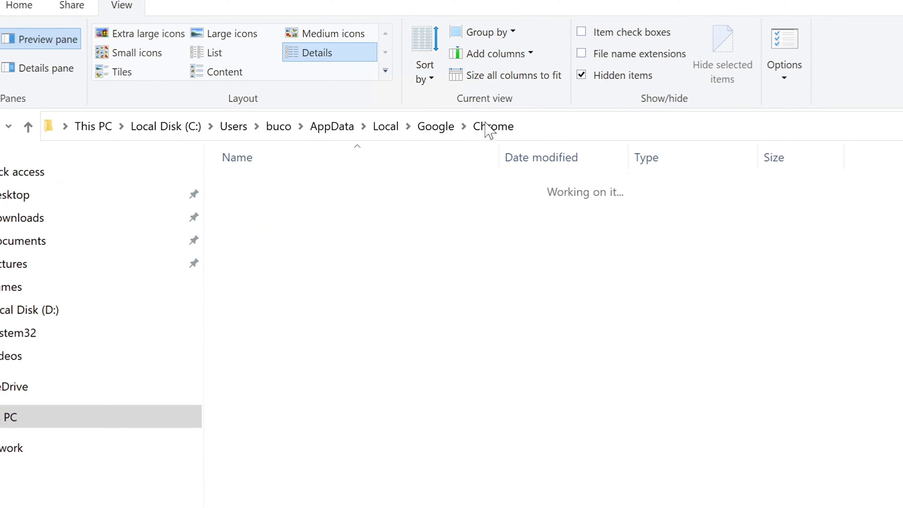
click(436, 127)
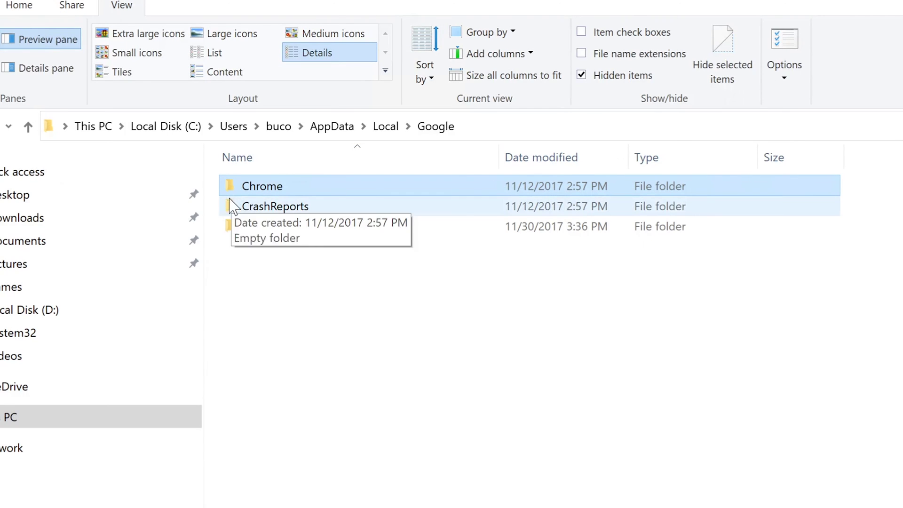
click(288, 191)
click(283, 186)
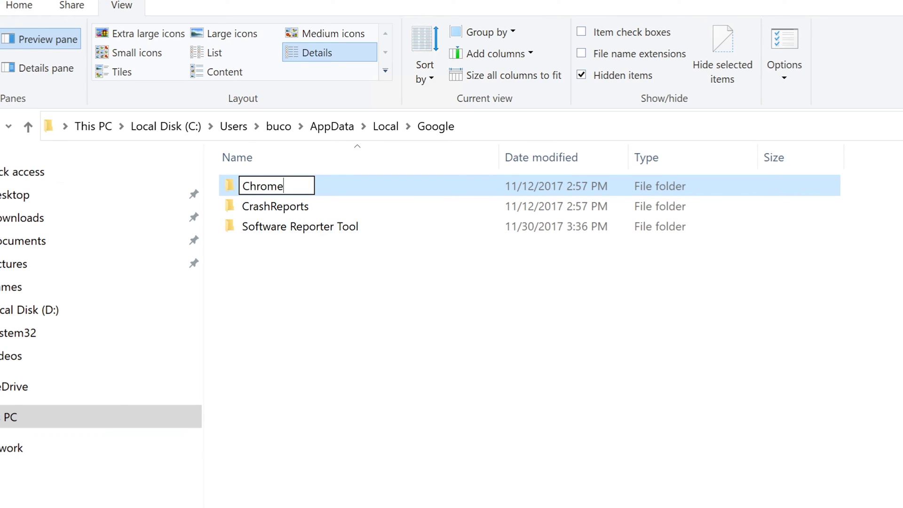
text(old)
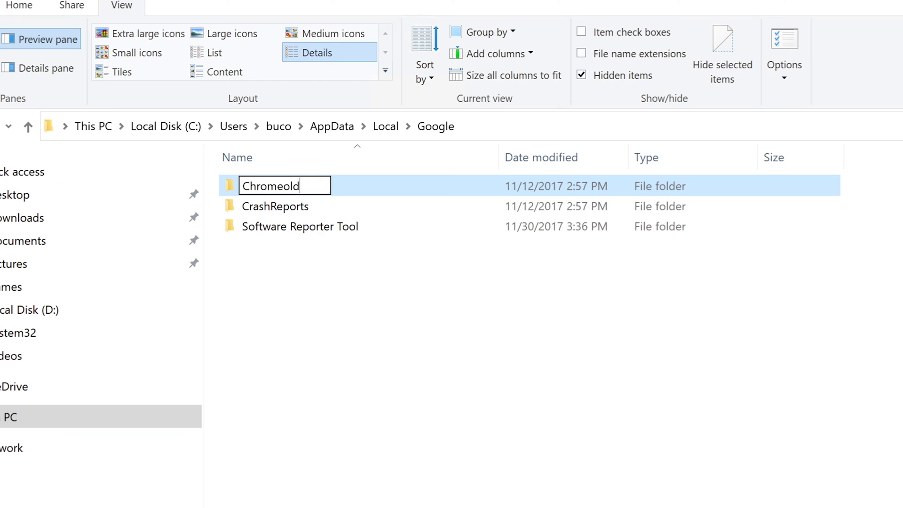
key(Return)
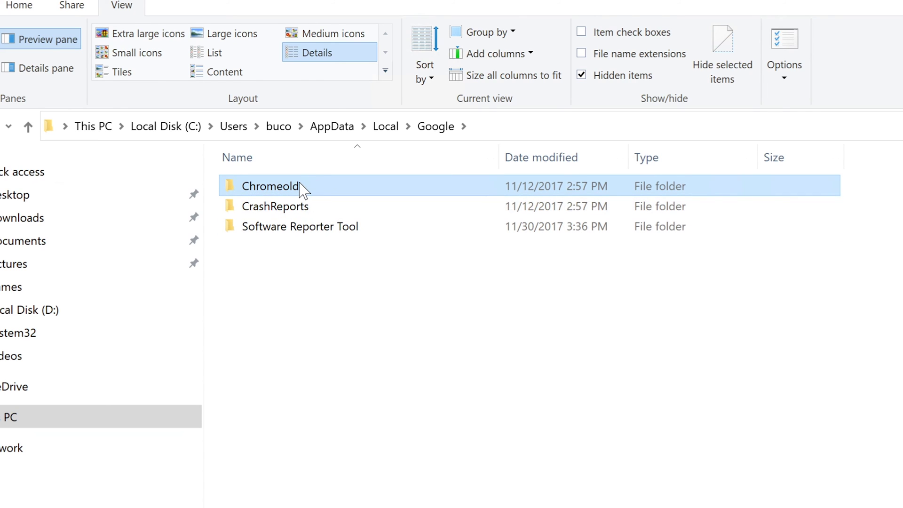
mouse_move(300, 183)
Launch Google Chrome with Run as different user from the taskbar's extended menu
right_click(283, 507)
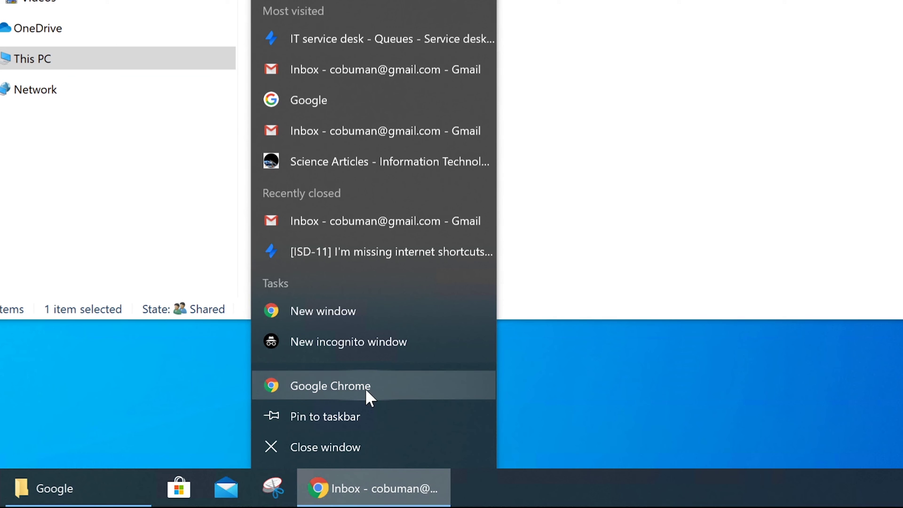
right_click(367, 390)
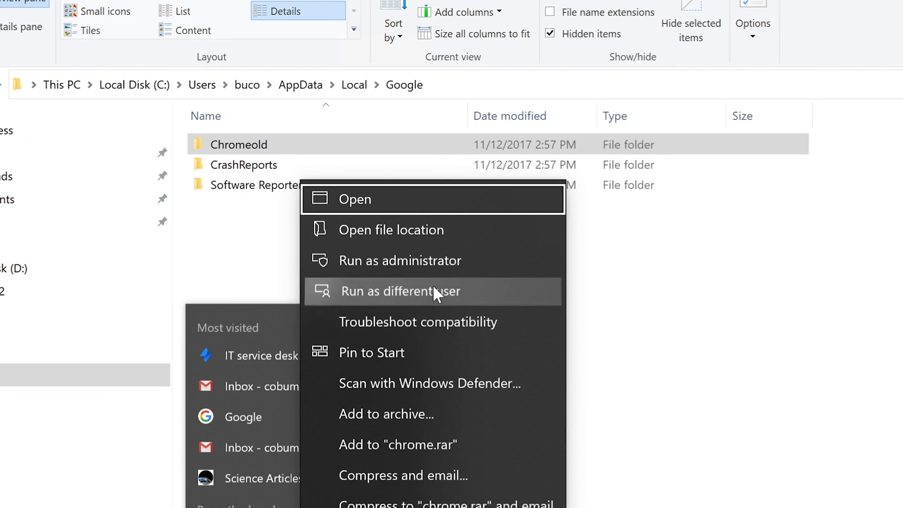
click(435, 292)
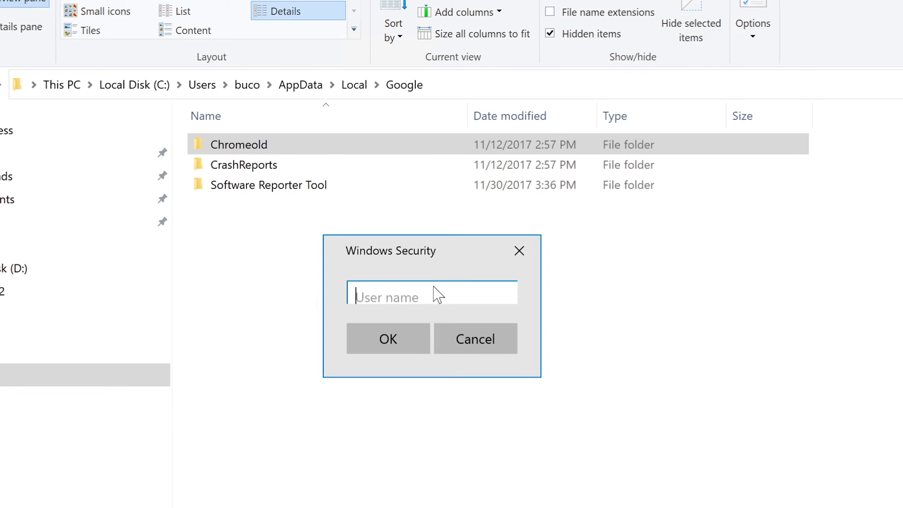
Enter the other account's user name in the Windows Security credentials prompt
text(Buco)
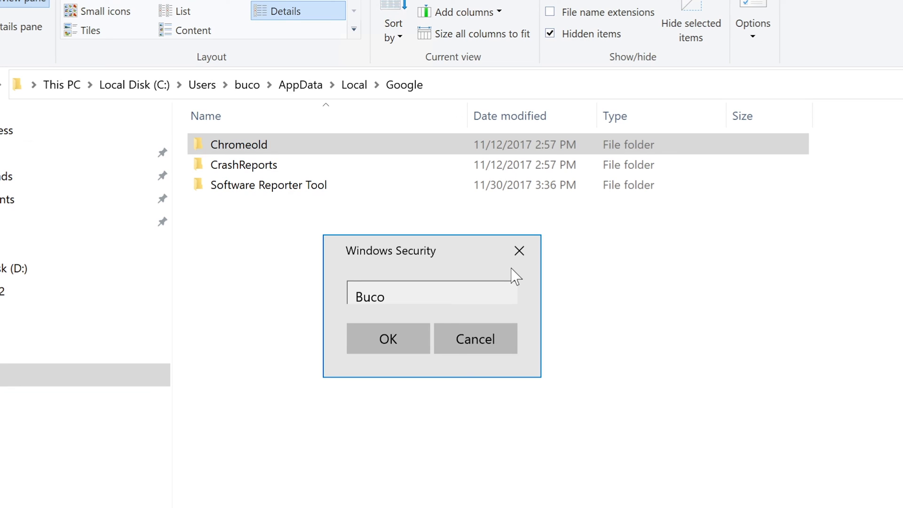
click(385, 297)
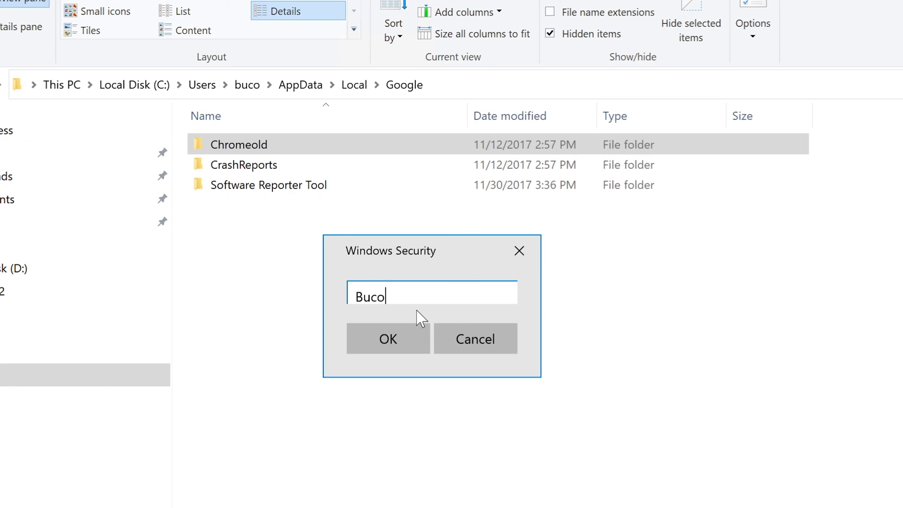
click(403, 340)
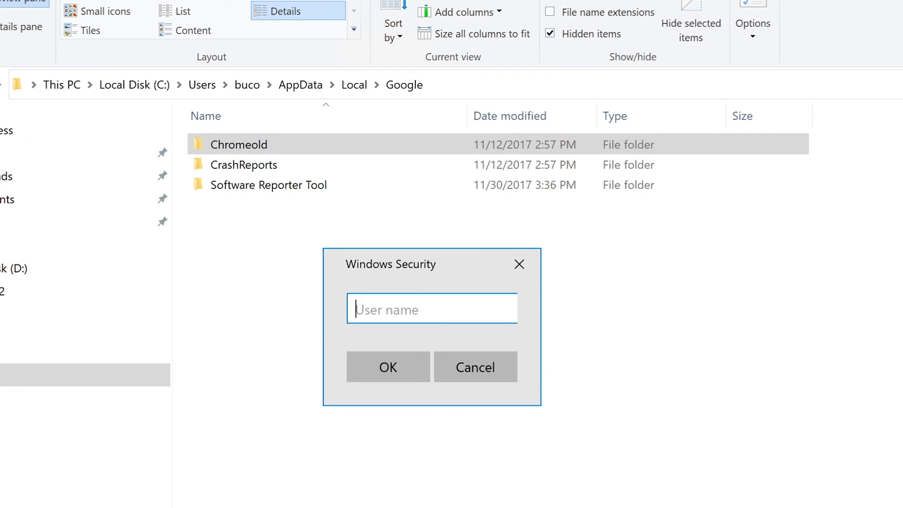
text(cob)
key(BackSpace)
key(BackSpace)
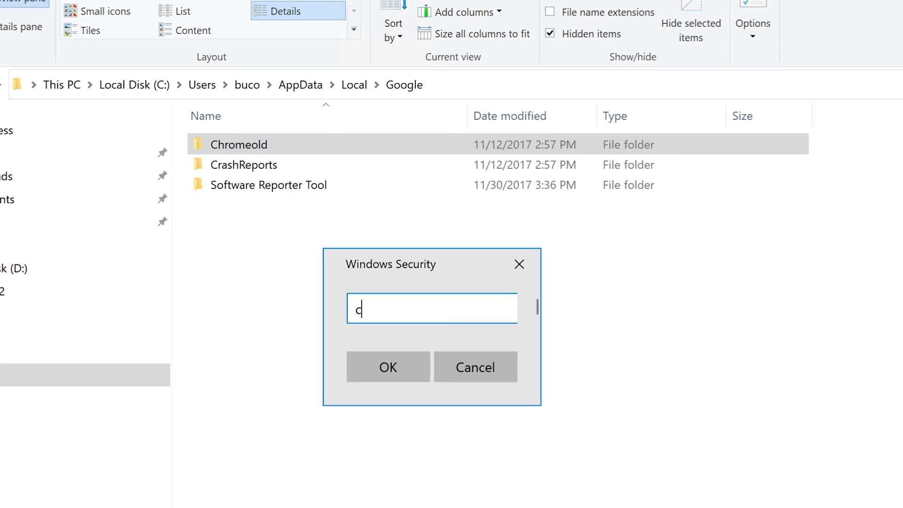
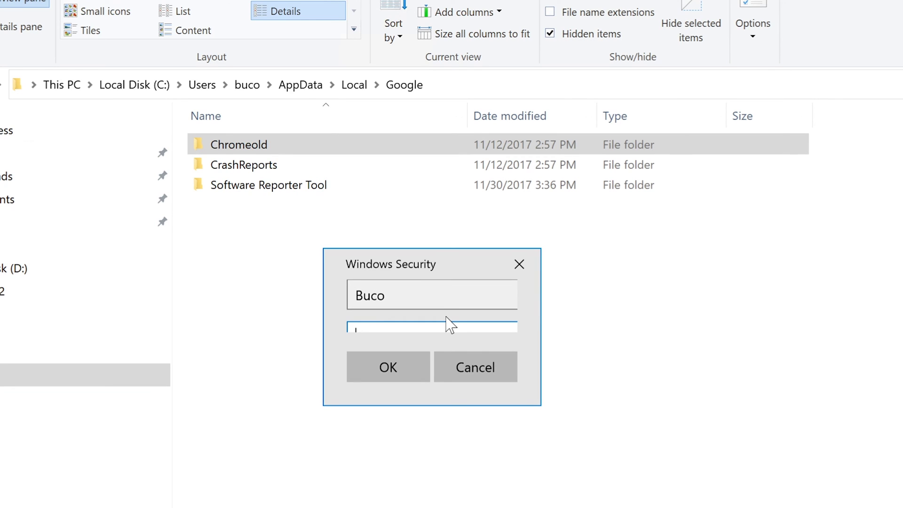
Dismiss the security prompt, select the Chromeold folder, and move the relaunched Chrome window to the screen top
key(Return)
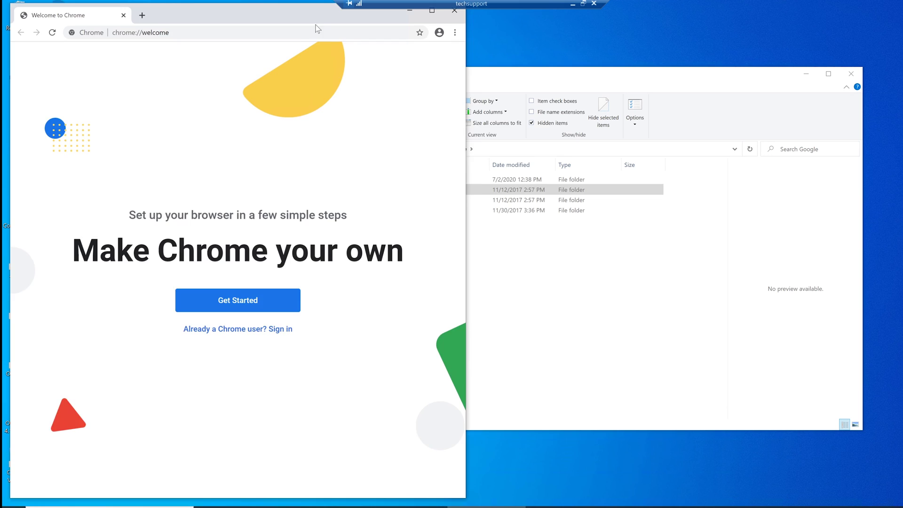
drag(265, 9, 583, 236)
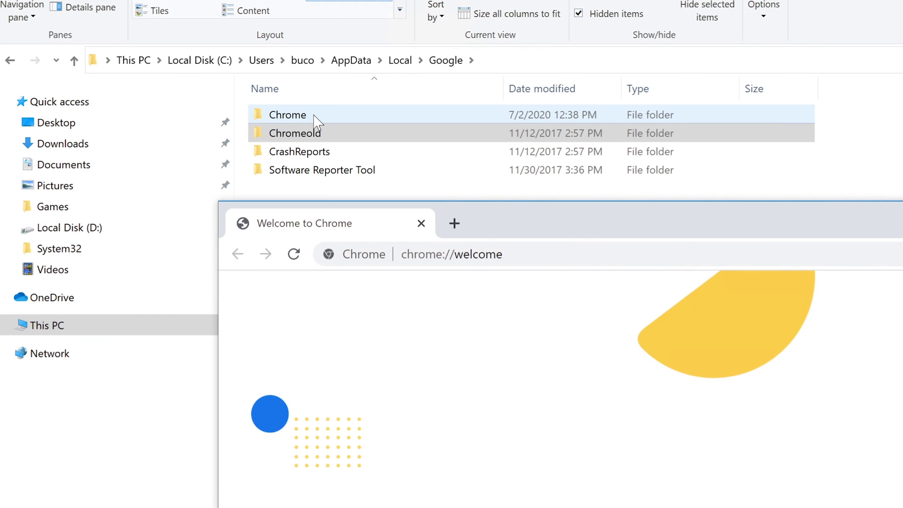
click(314, 133)
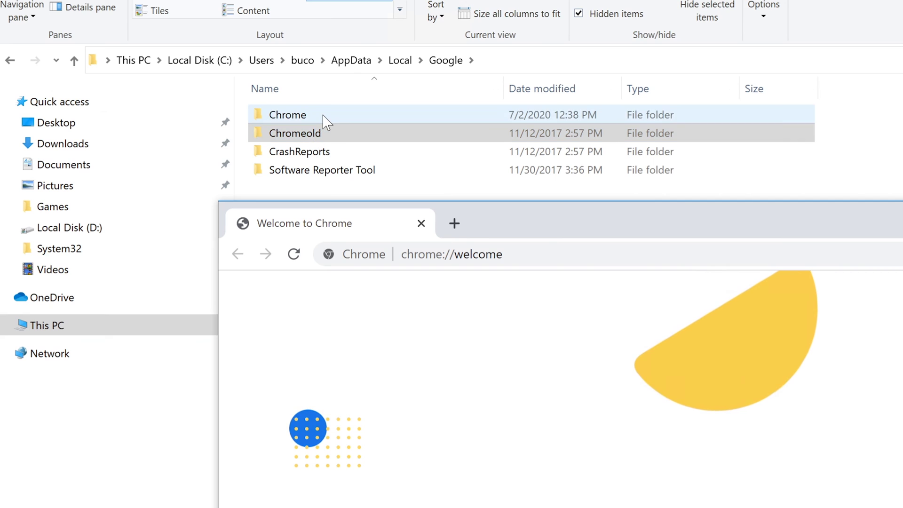
drag(649, 222, 590, 0)
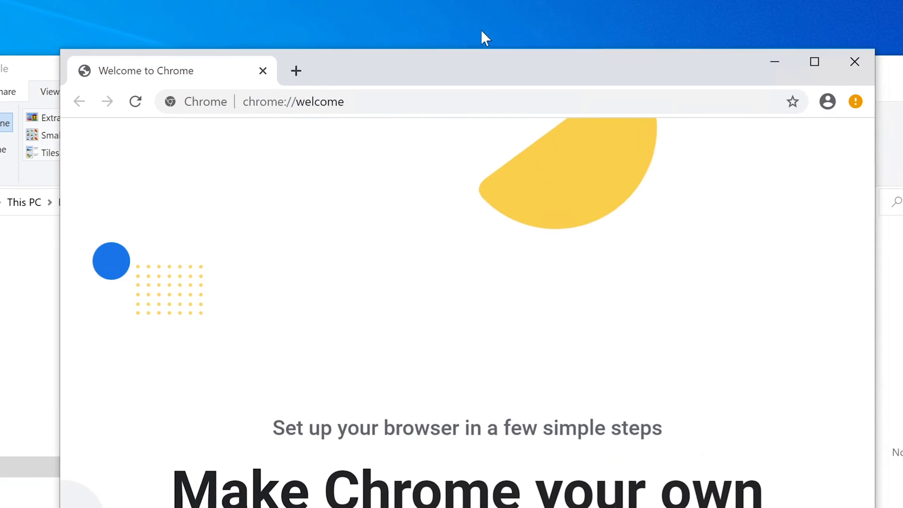
drag(480, 29, 484, 34)
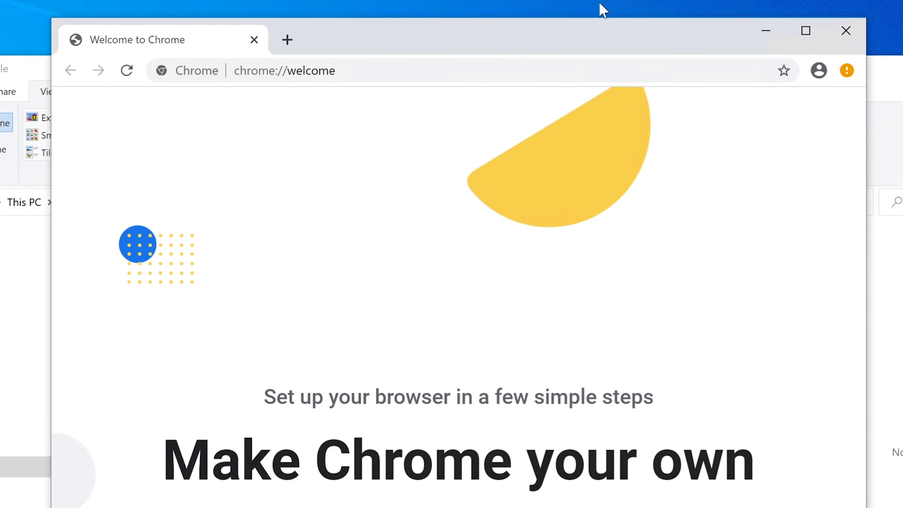
drag(591, 33, 591, 1)
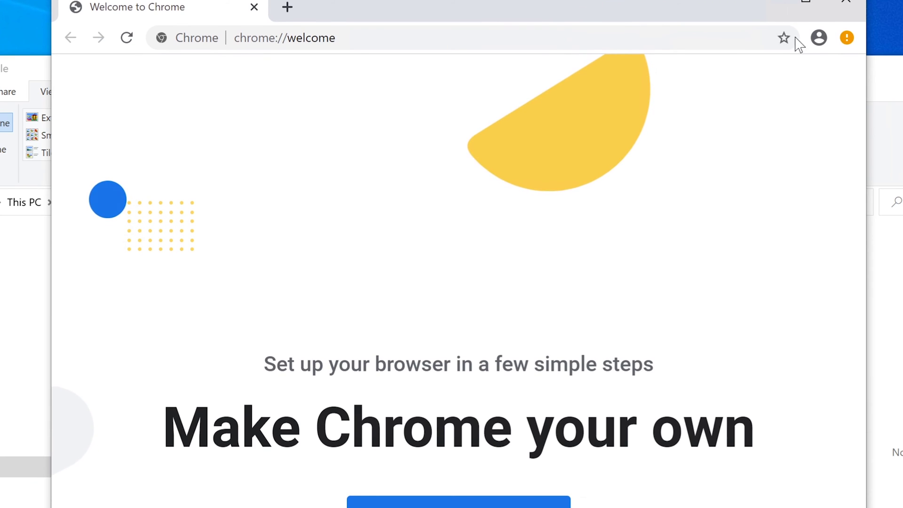
click(819, 41)
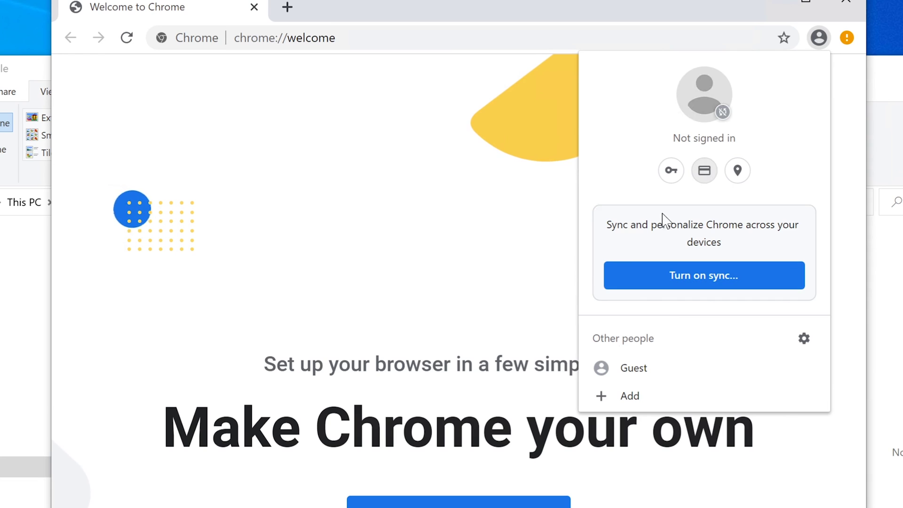
click(419, 176)
key(ctrl+l)
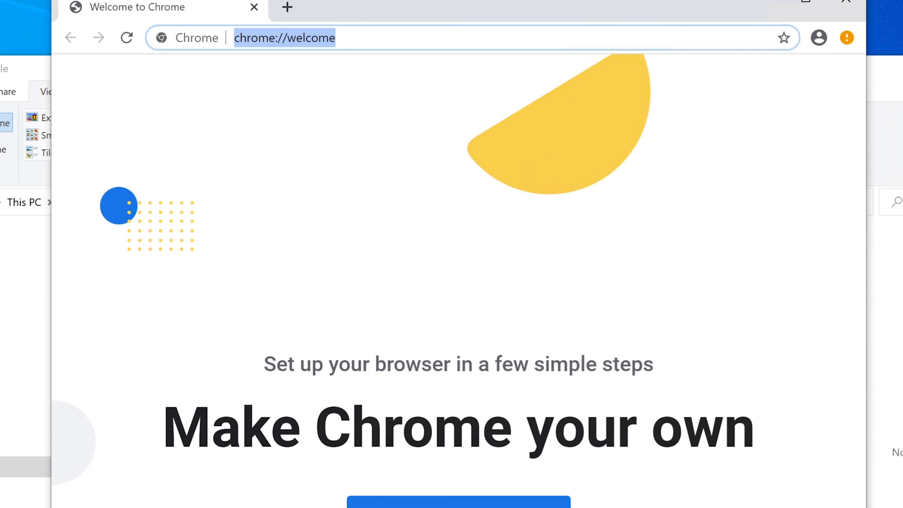
text(google.com)
key(Return)
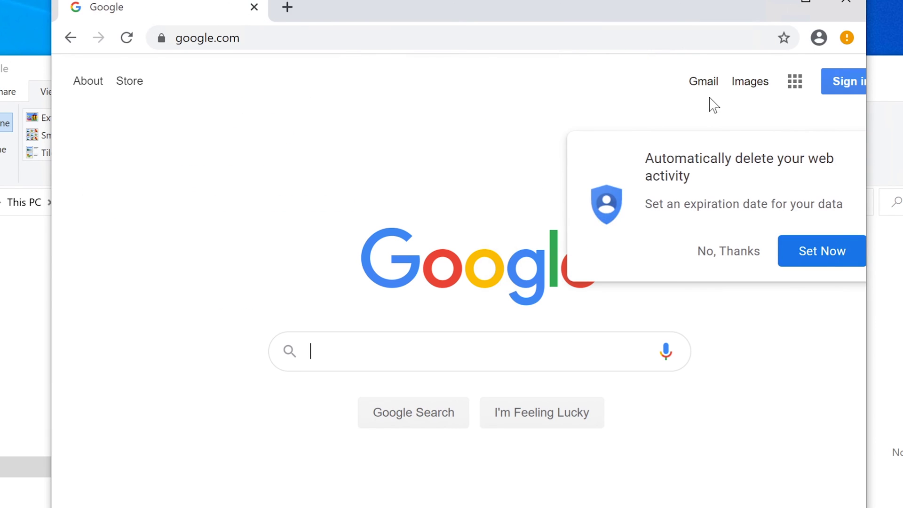
Go to Gmail's about page, close the Gmail sign-in tab, and bring up Chrome's window menu
click(707, 83)
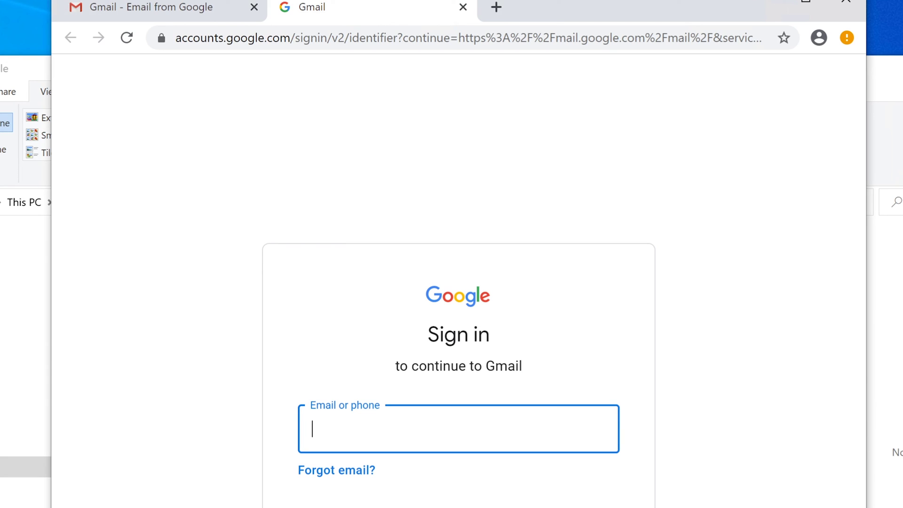
click(464, 7)
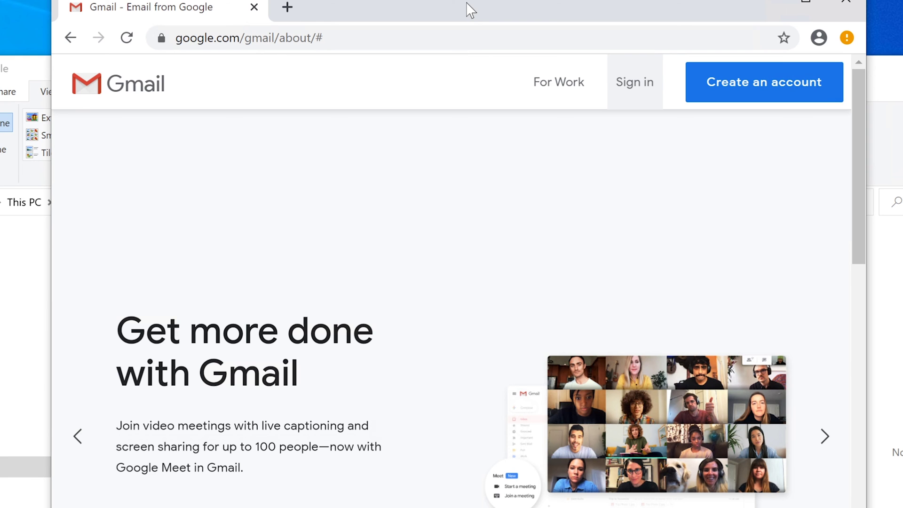
right_click(442, 9)
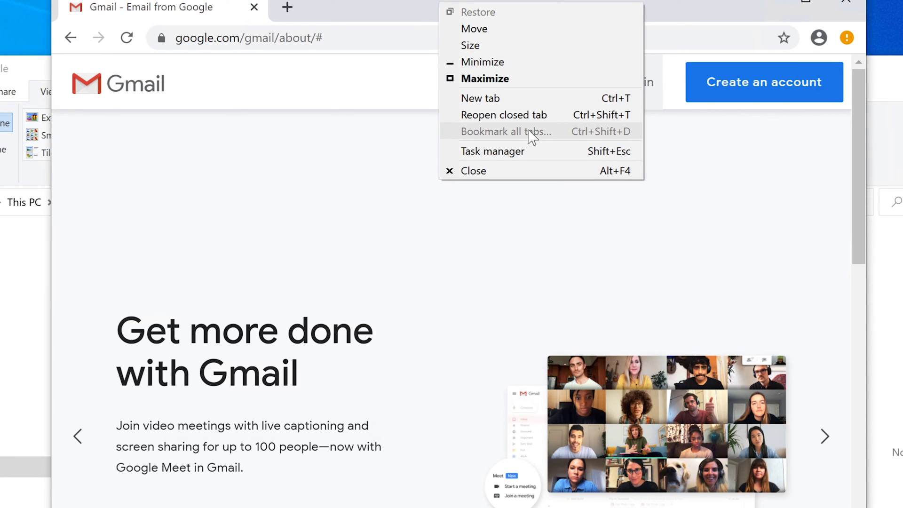
Close Chrome and copy the Bookmarks file from Chromeold's Default profile folder
click(848, 5)
click(842, 6)
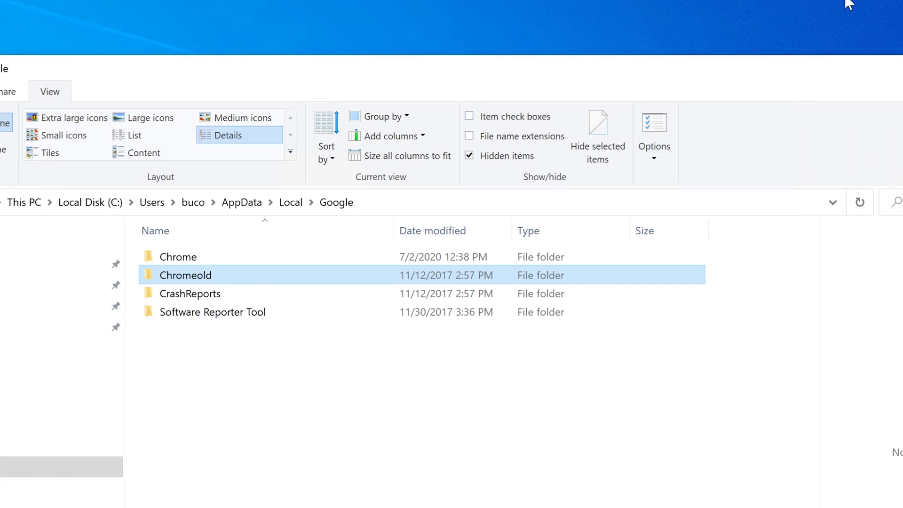
mouse_move(203, 282)
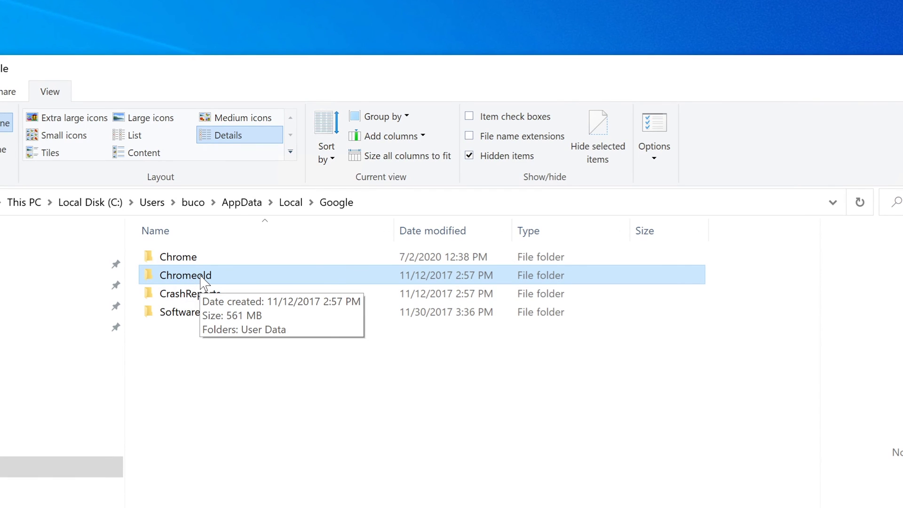
double_click(187, 278)
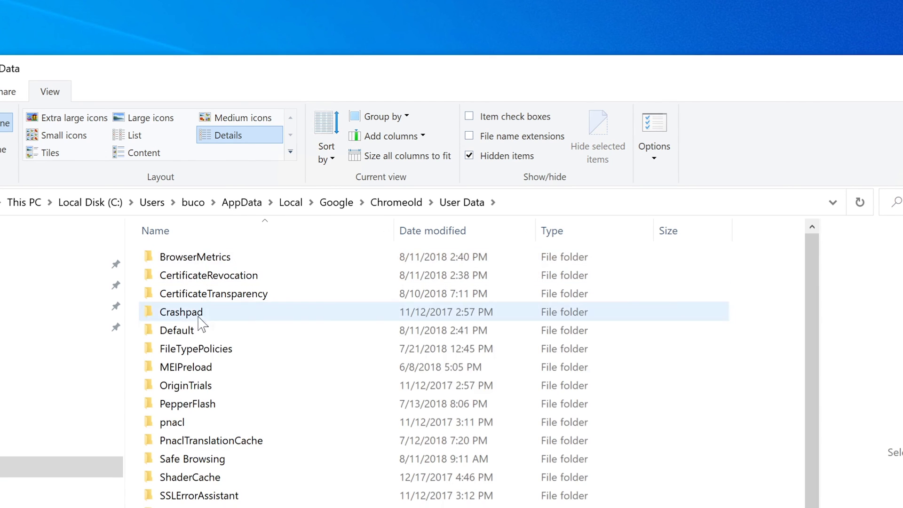
double_click(186, 329)
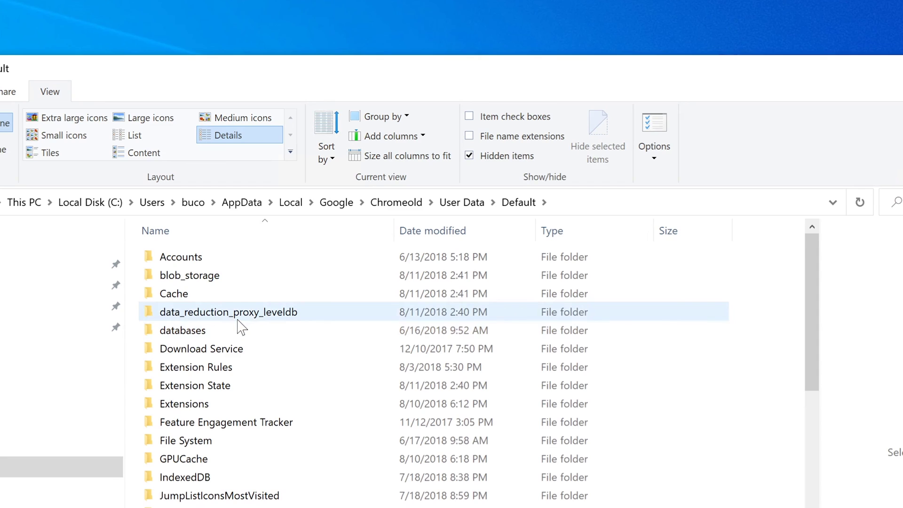
scroll(241, 327, down, 10)
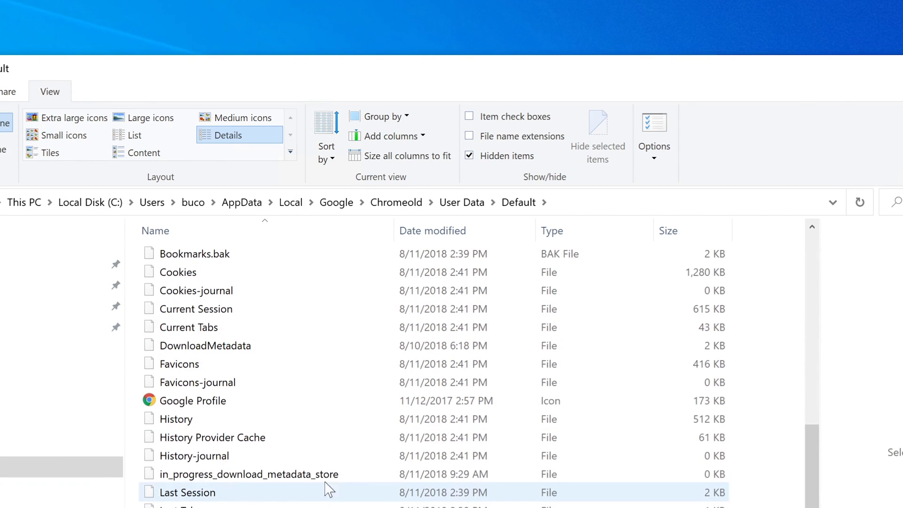
click(245, 253)
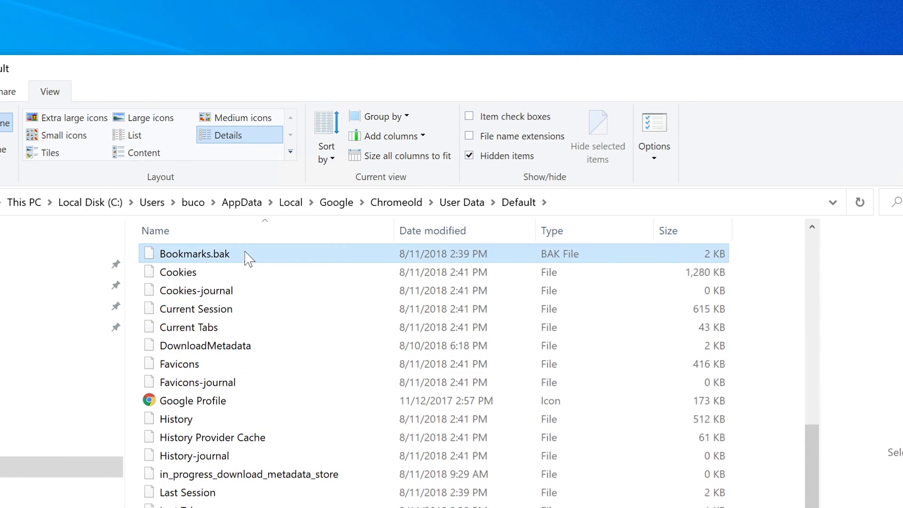
scroll(248, 258, up, 1)
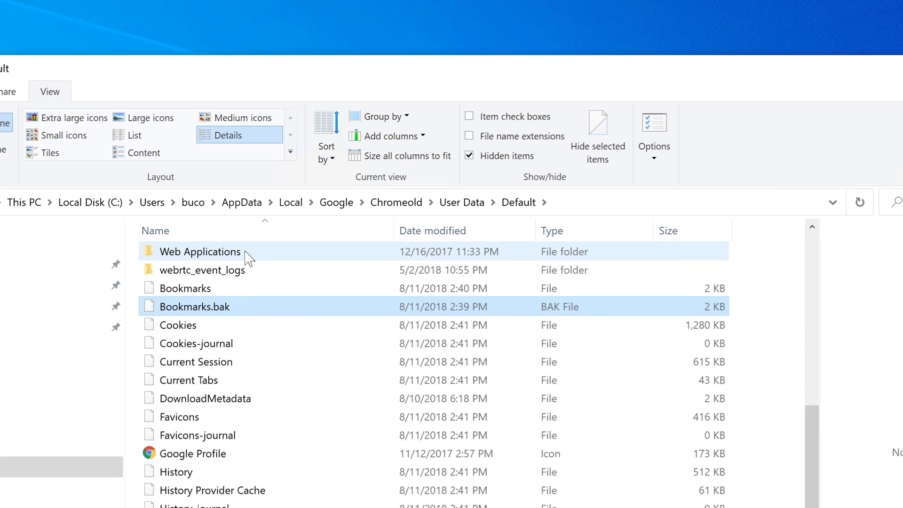
click(219, 293)
right_click(219, 295)
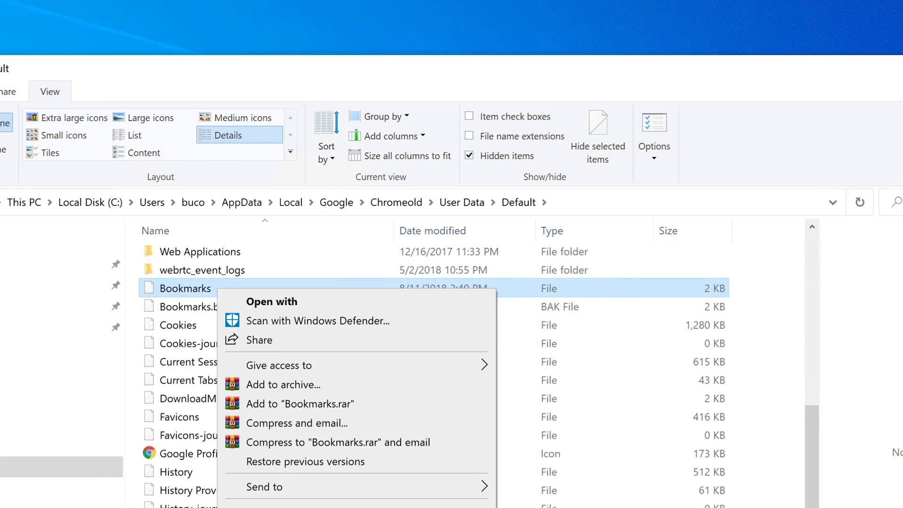
key(Escape)
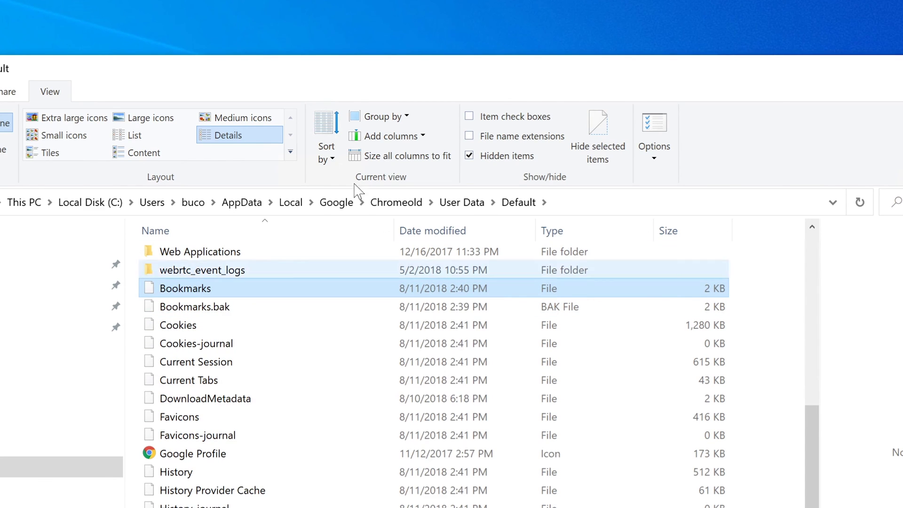
Paste Bookmarks into the new Chrome\User Data\Default folder
click(333, 203)
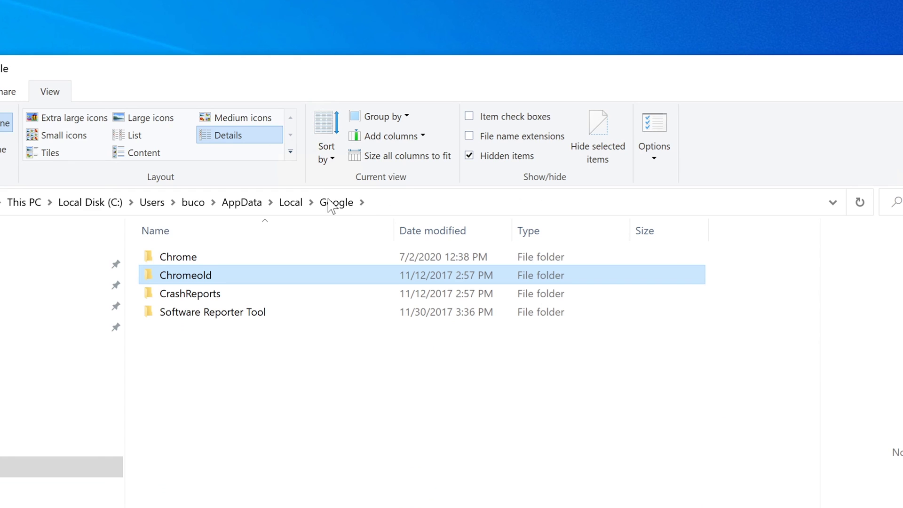
click(190, 257)
double_click(193, 262)
double_click(192, 260)
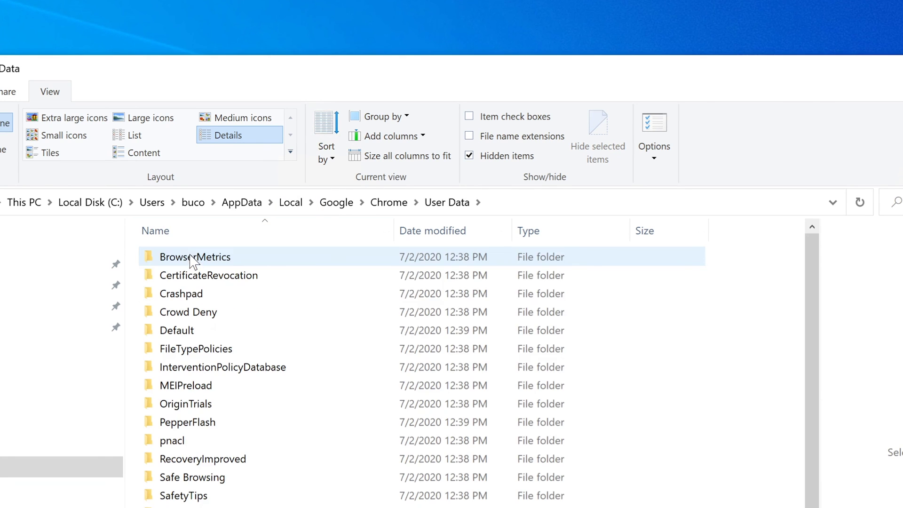
double_click(208, 335)
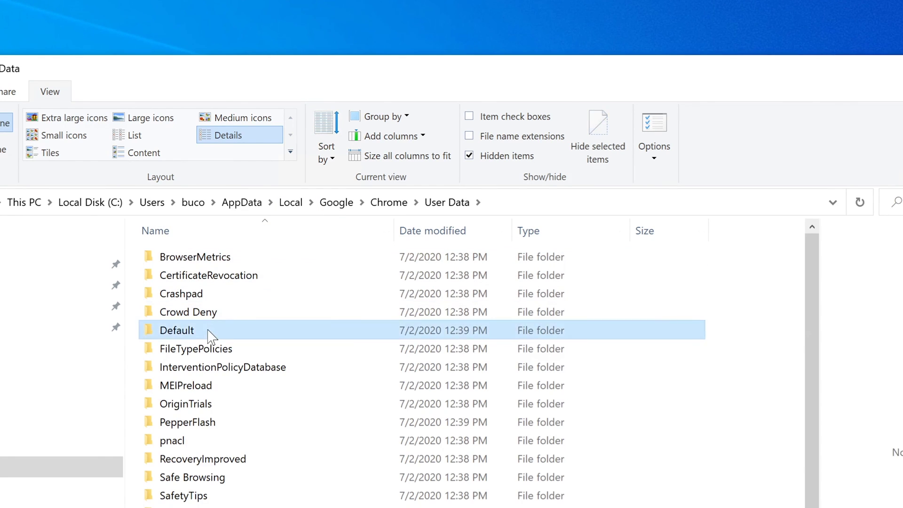
right_click(600, 450)
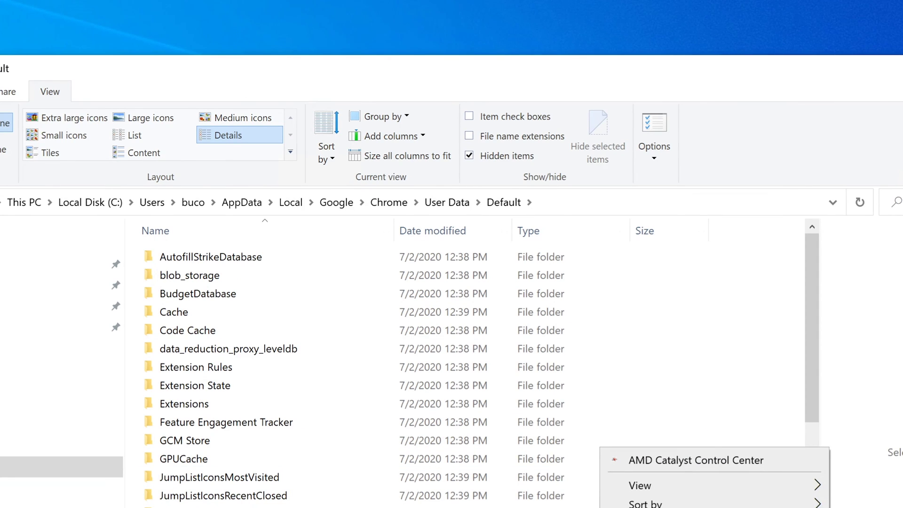
key(Escape)
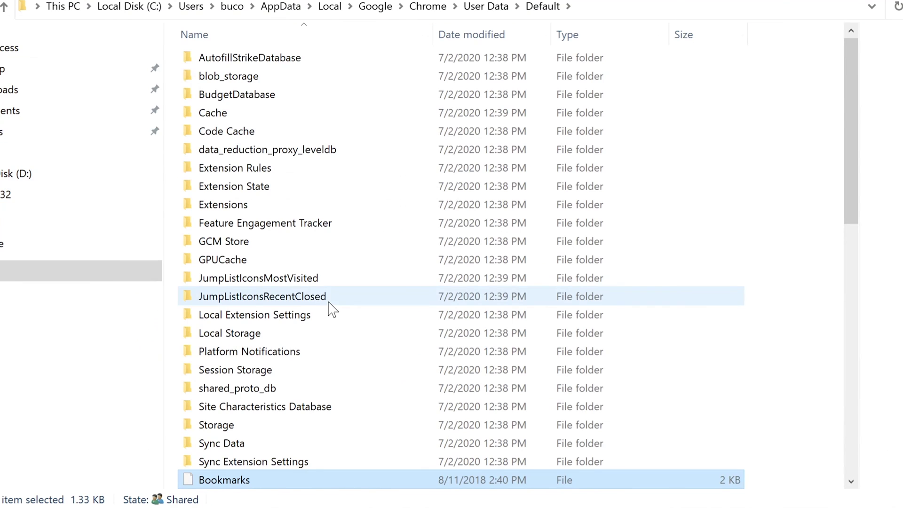
scroll(288, 470, down, 3)
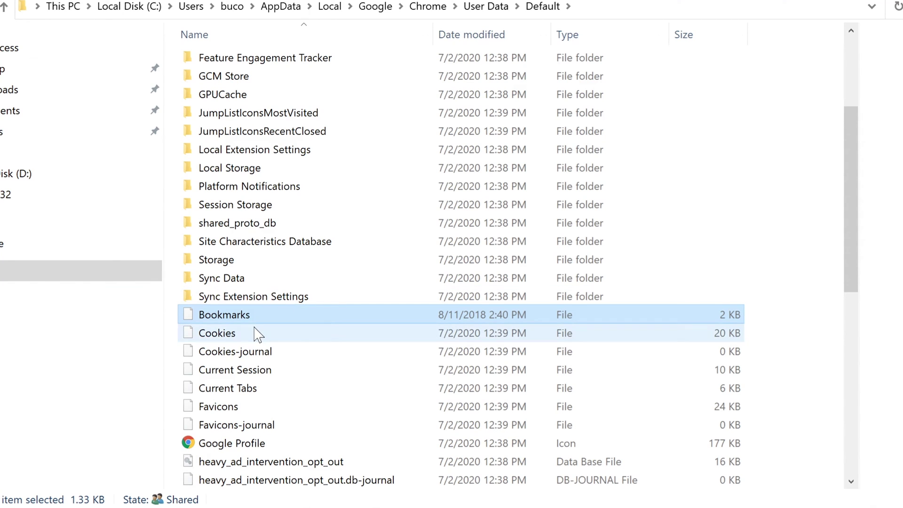
scroll(287, 233, up, 3)
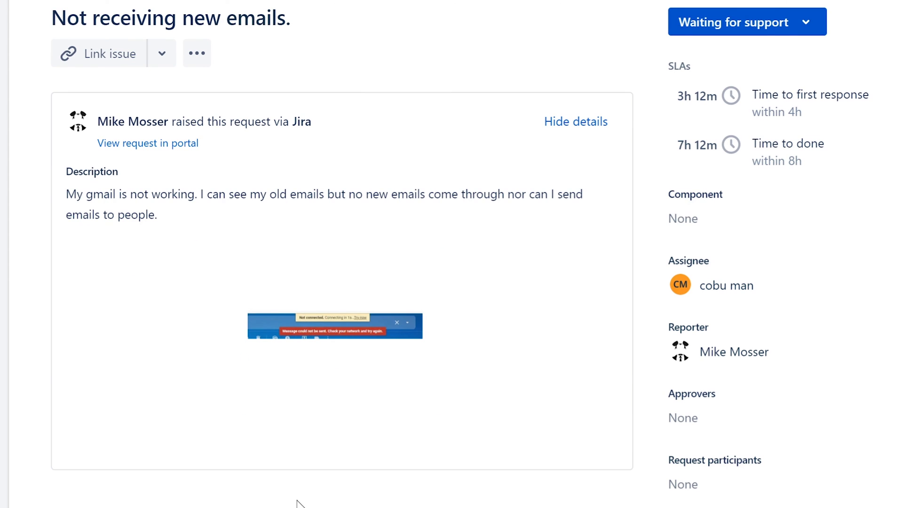
Scroll through ticket ISD-12's description, screenshot attachment and activity section
scroll(292, 503, down, 4)
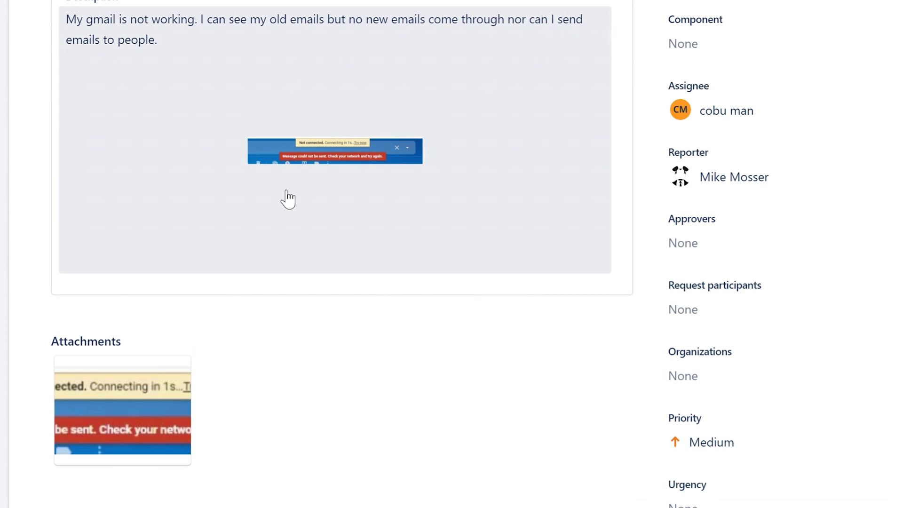
scroll(285, 197, up, 4)
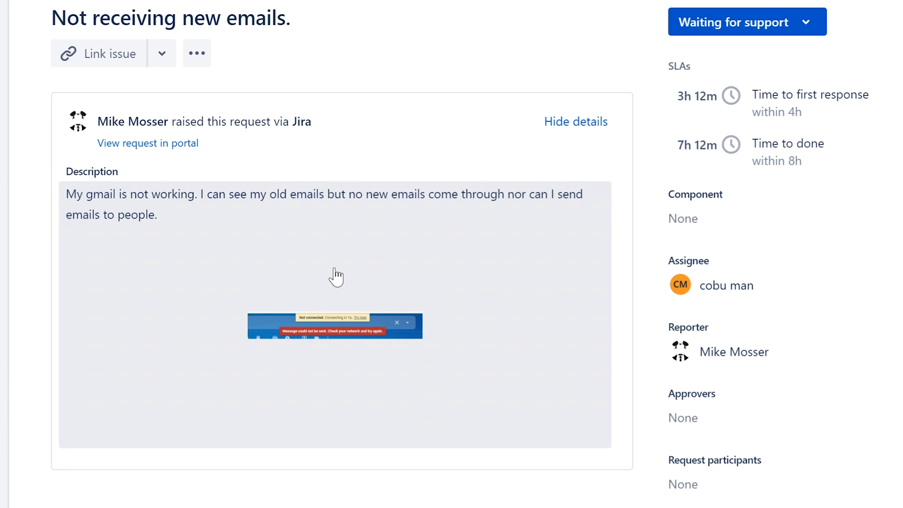
scroll(335, 276, down, 6)
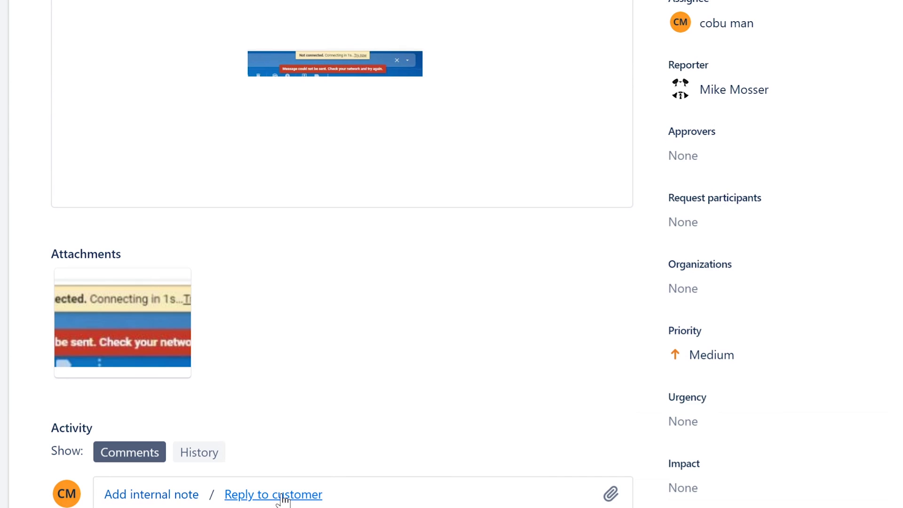
Post the internal note 'Resolved issue by Chrome reset.' signed with the agent's name
click(150, 493)
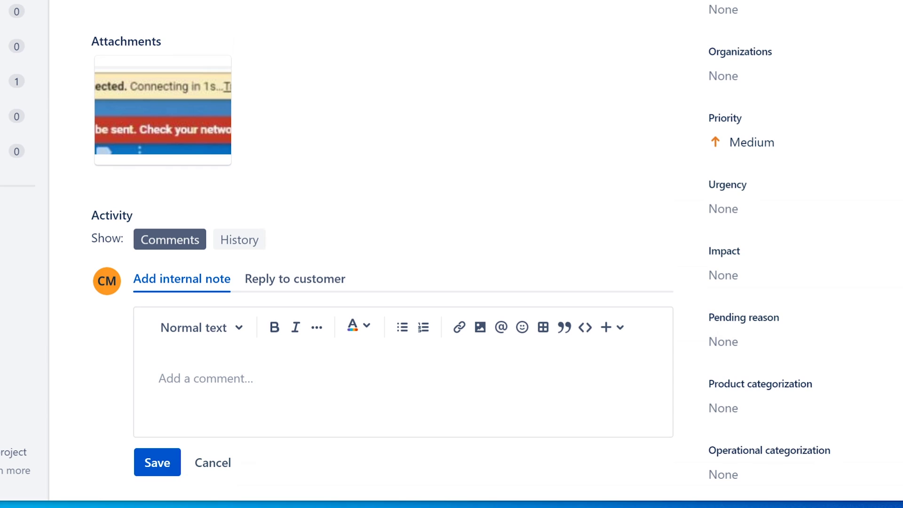
text(Reso)
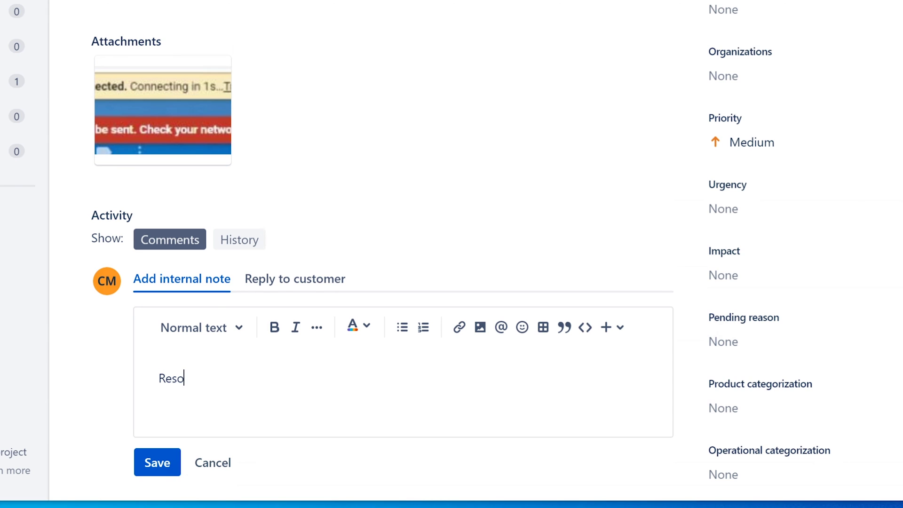
text(lved issue by Chrome reset. Ervin)
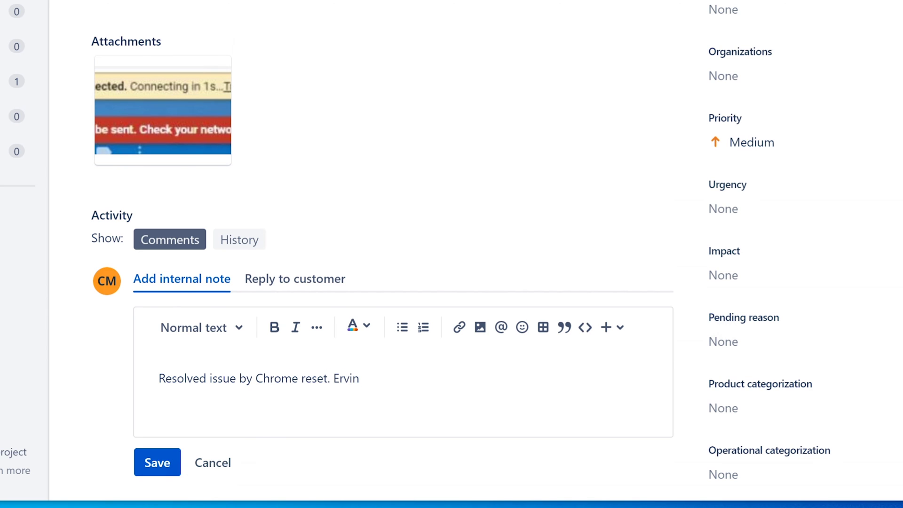
click(169, 465)
Change the ticket status from Waiting for support to Completed
scroll(568, 158, up, 5)
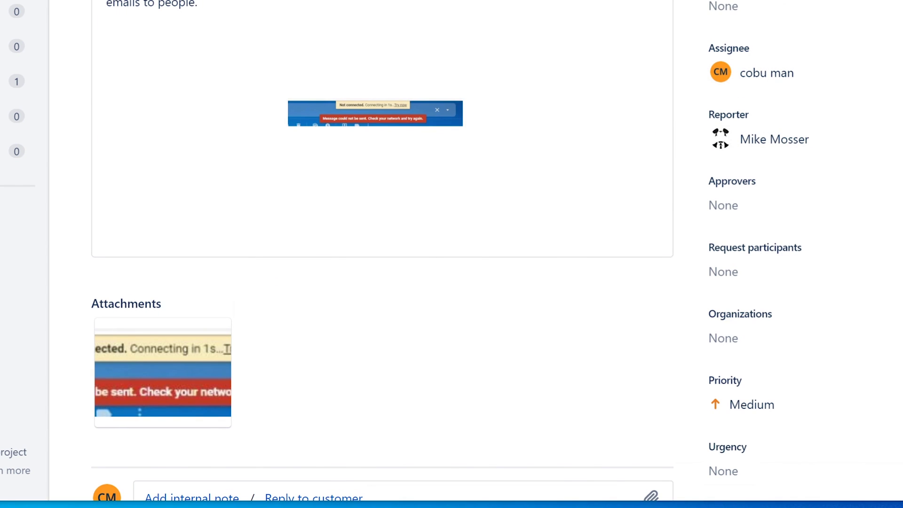
click(726, 104)
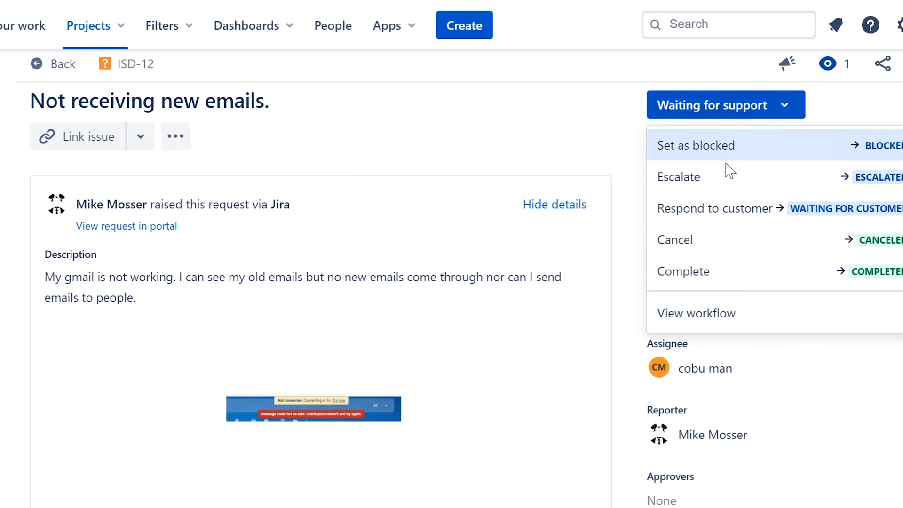
click(711, 281)
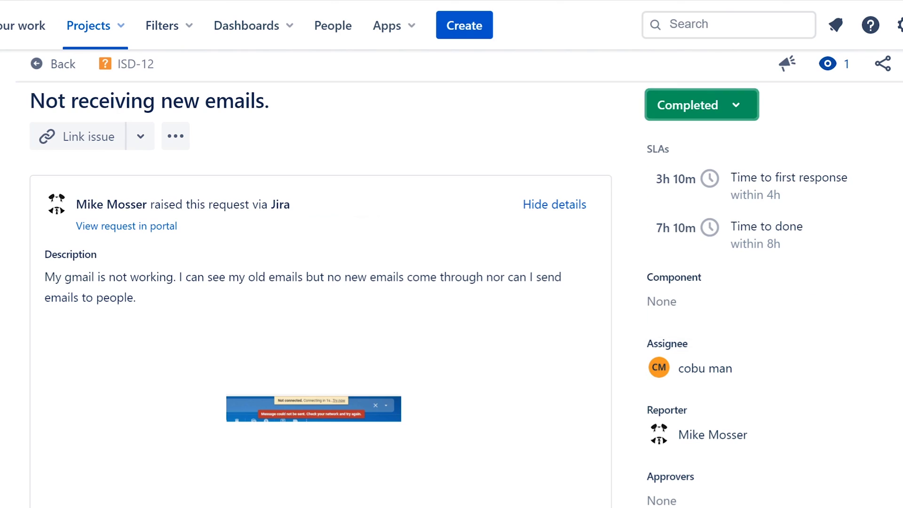